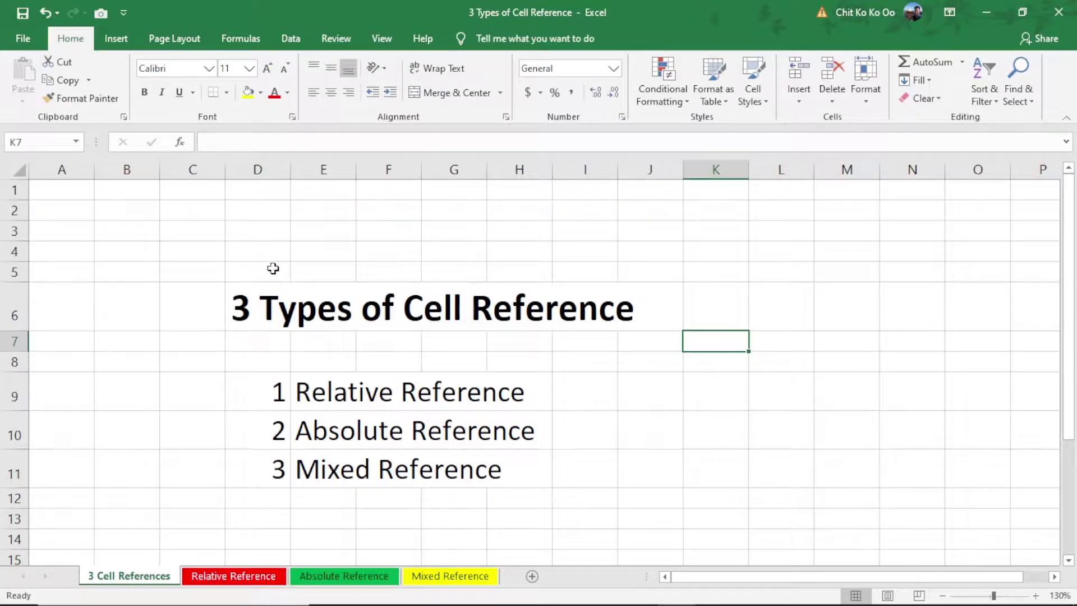
- Highlight the overview title and its Relative, Absolute and Mixed Reference lines
{"action": "left_click_drag", "start_coordinate": [217, 270], "coordinate": [706, 471]}
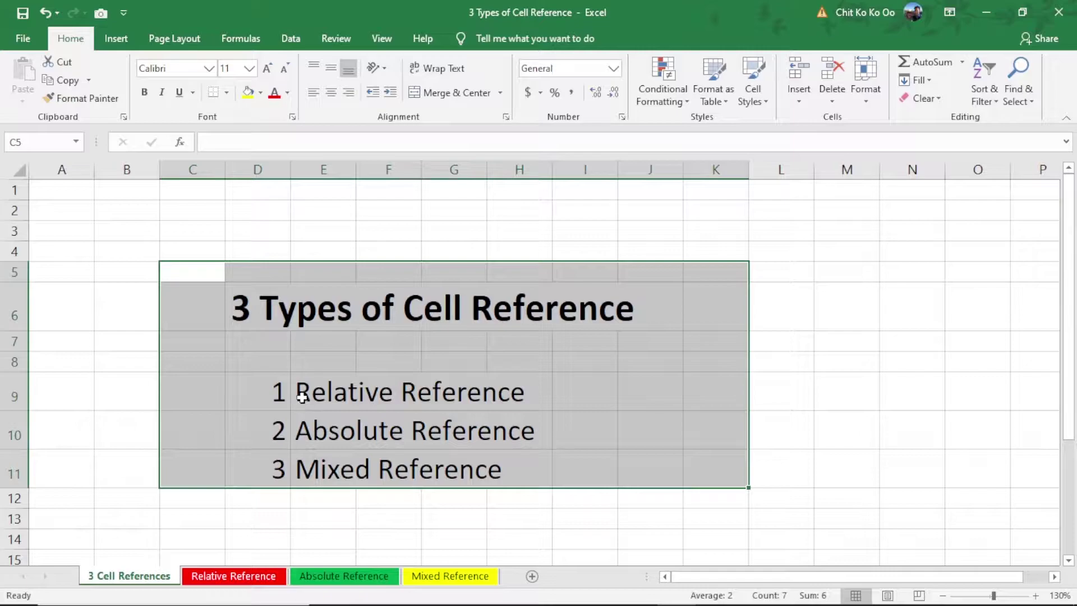
{"action": "mouse_move", "coordinate": [303, 396]}
{"action": "left_mouse_down"}
{"action": "mouse_move", "coordinate": [531, 413]}
{"action": "mouse_move", "coordinate": [551, 389]}
{"action": "left_mouse_up"}
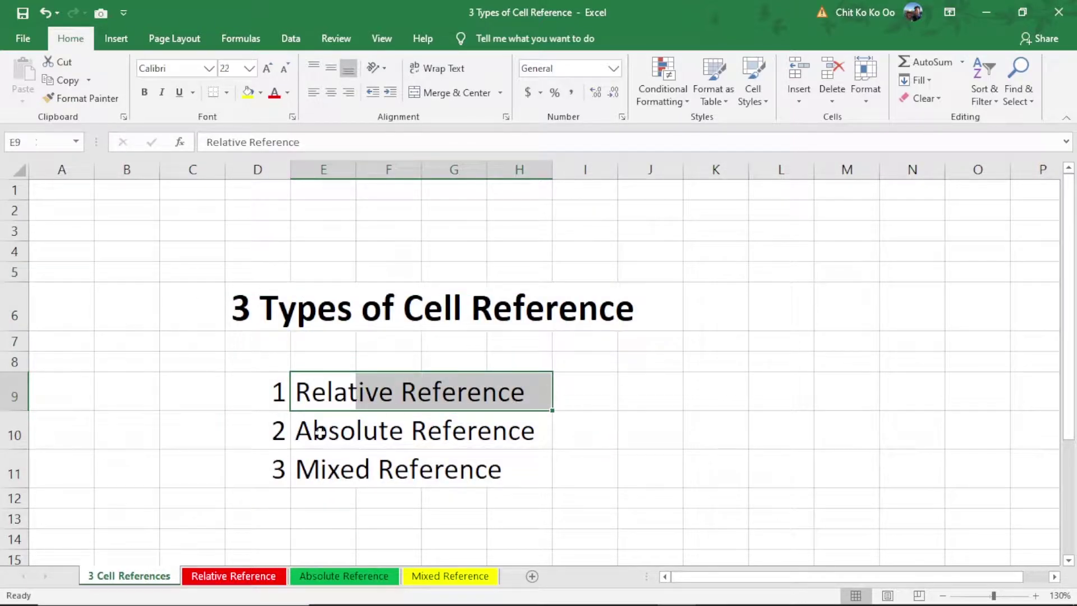
{"action": "left_click_drag", "start_coordinate": [313, 429], "coordinate": [524, 432]}
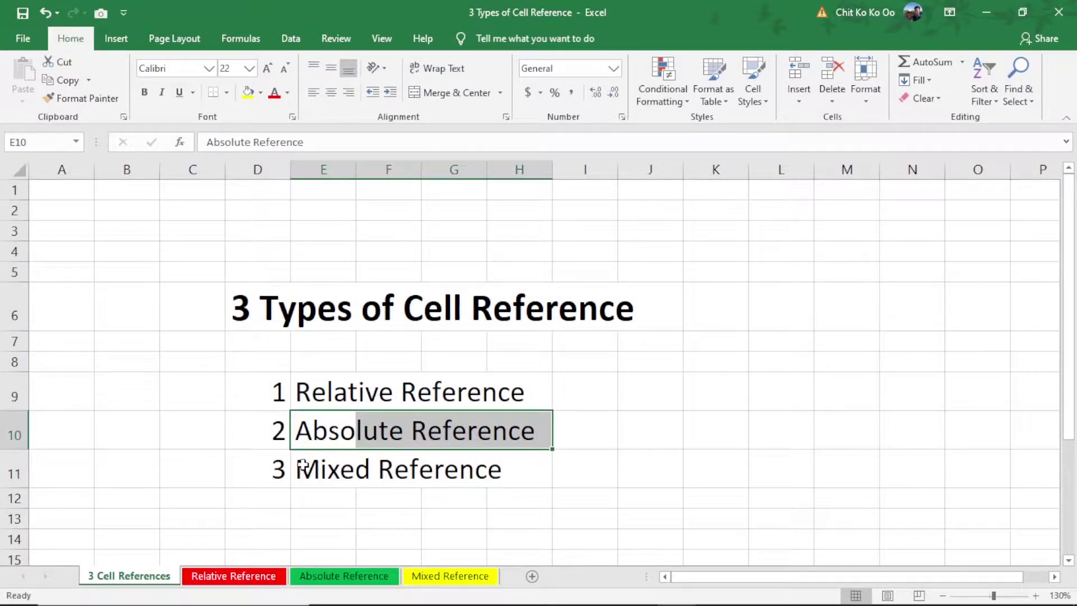
{"action": "left_click_drag", "start_coordinate": [305, 469], "coordinate": [498, 459]}
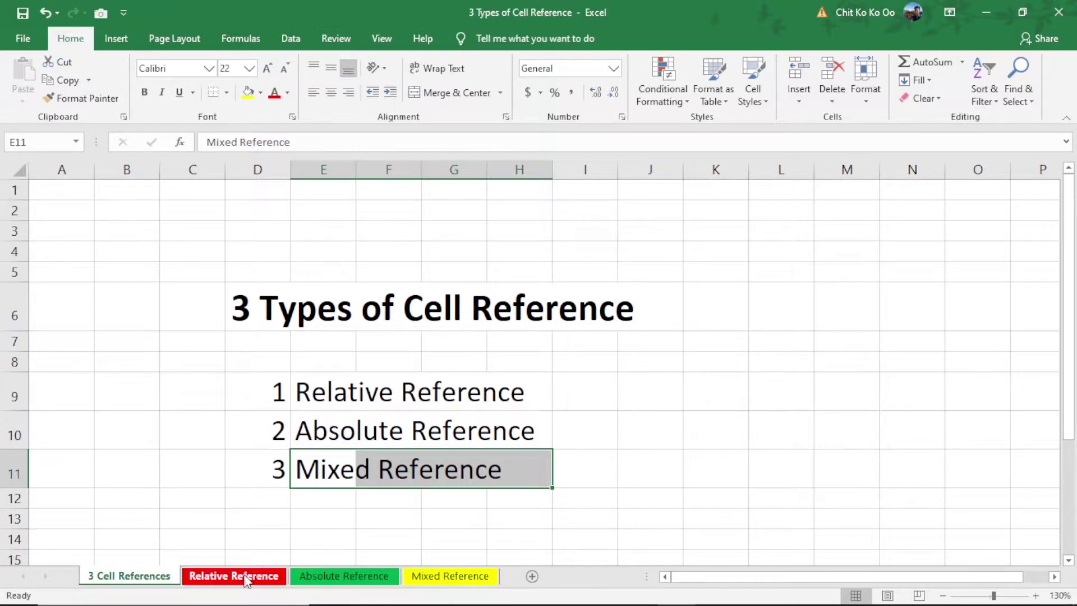
- Go to the Relative Reference sheet, zoom to 150% and highlight the phone price table
{"action": "left_click", "coordinate": [245, 578]}
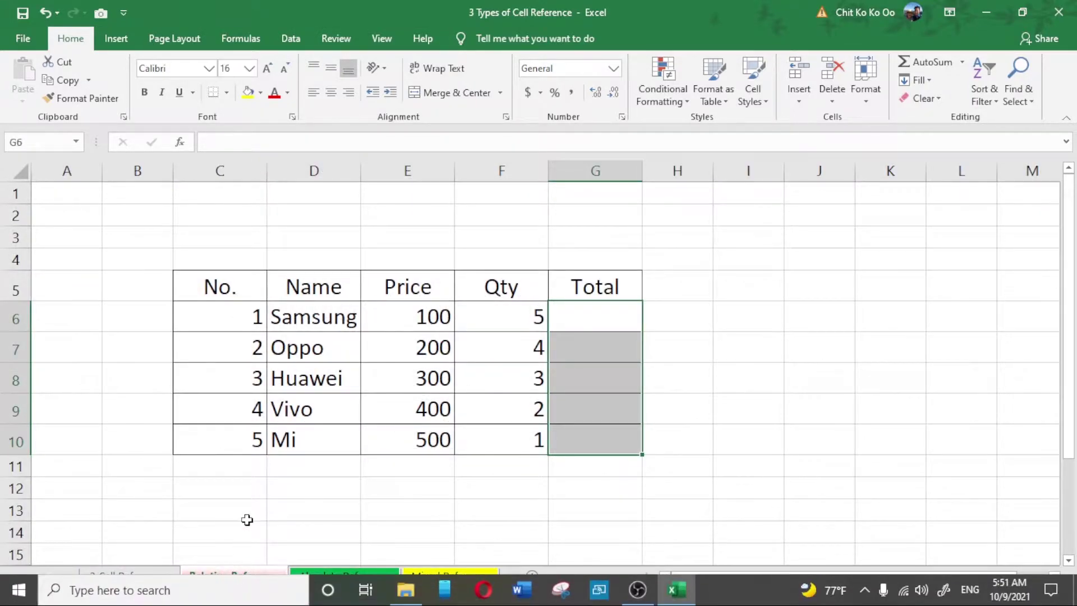
{"action": "left_click", "coordinate": [384, 390]}
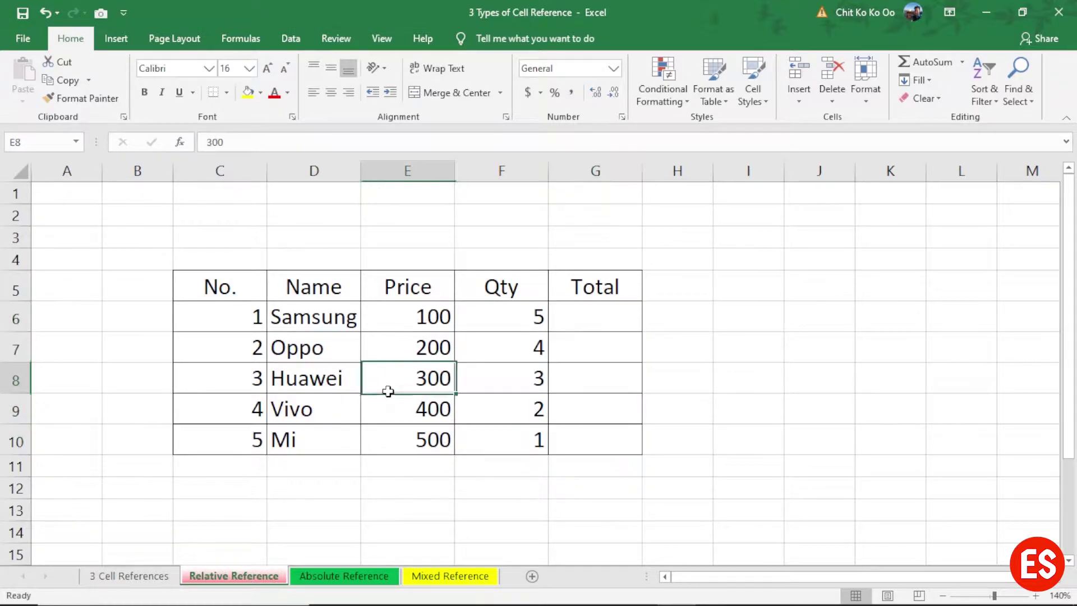
{"action": "left_click", "coordinate": [1036, 595]}
{"action": "left_click", "coordinate": [698, 359]}
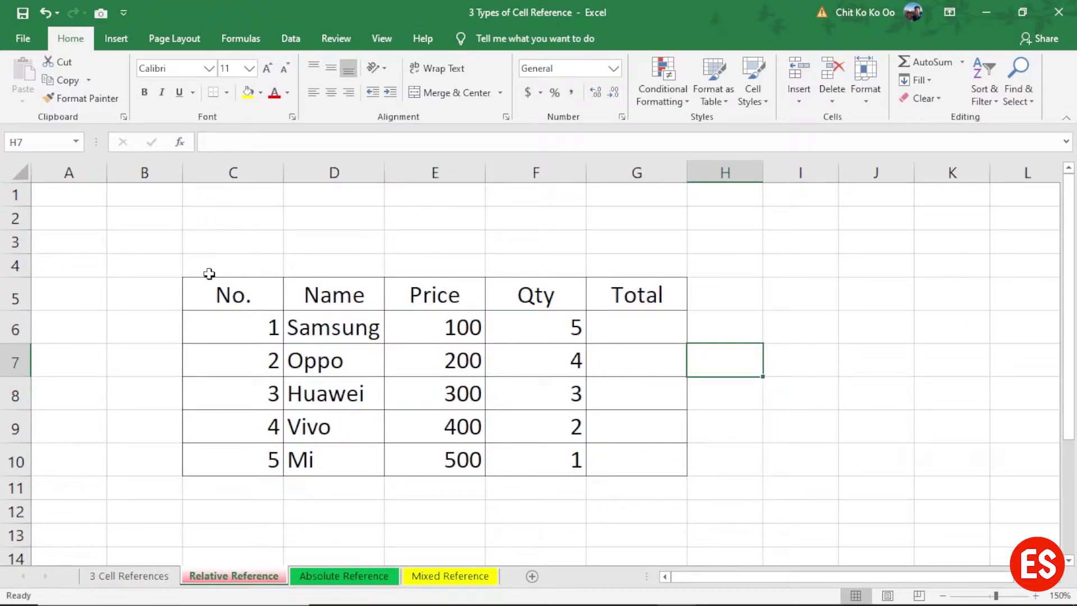
{"action": "mouse_move", "coordinate": [220, 283]}
{"action": "left_mouse_down"}
{"action": "mouse_move", "coordinate": [651, 482]}
{"action": "mouse_move", "coordinate": [651, 460]}
{"action": "left_mouse_up"}
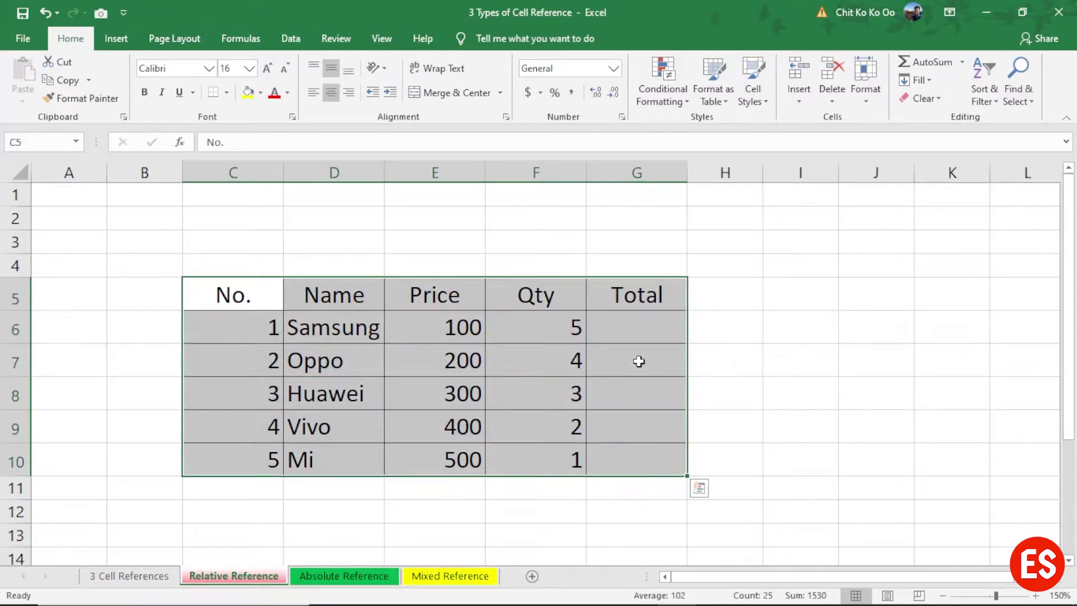
- In Samsung's Total cell G6, begin =PRODUCT(E6,F6 using price E6 and quantity F6
{"action": "left_click", "coordinate": [630, 315]}
{"action": "left_click", "coordinate": [432, 322]}
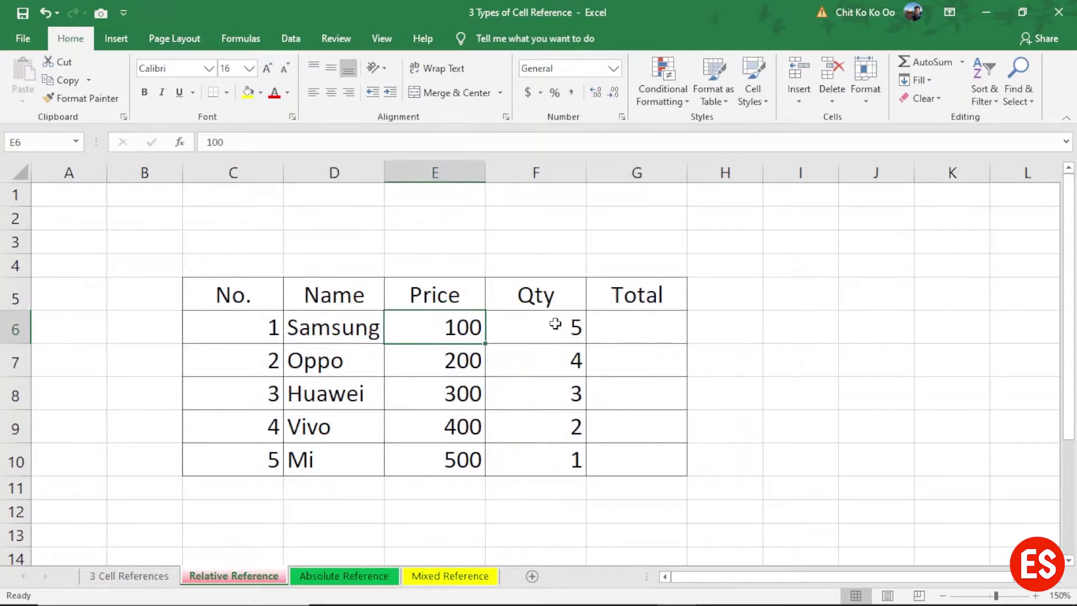
{"action": "left_click", "coordinate": [555, 321]}
{"action": "left_click", "coordinate": [671, 329]}
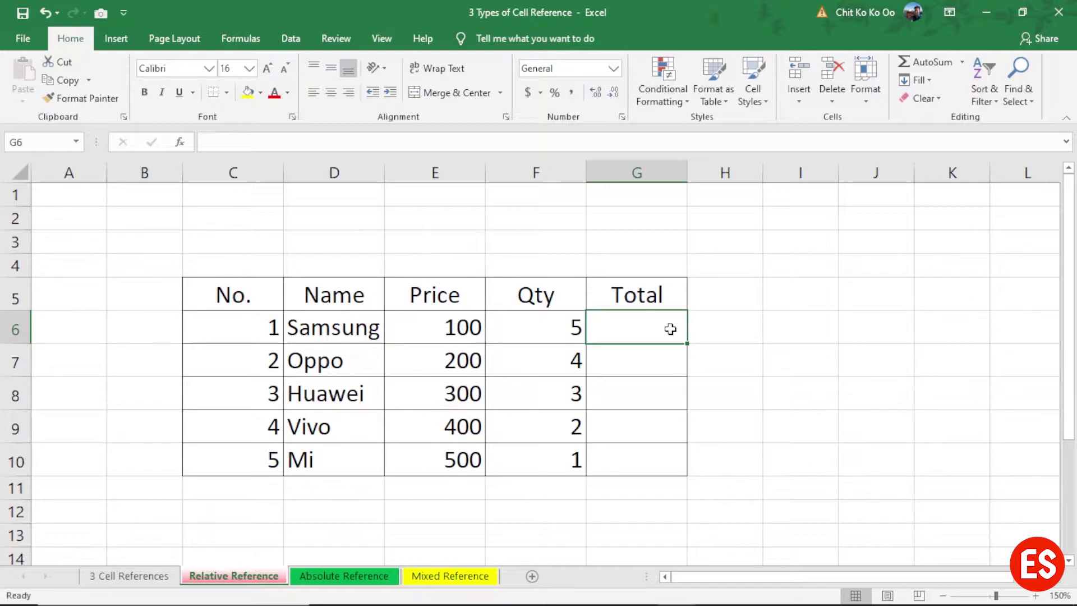
{"action": "type", "text": "=p"}
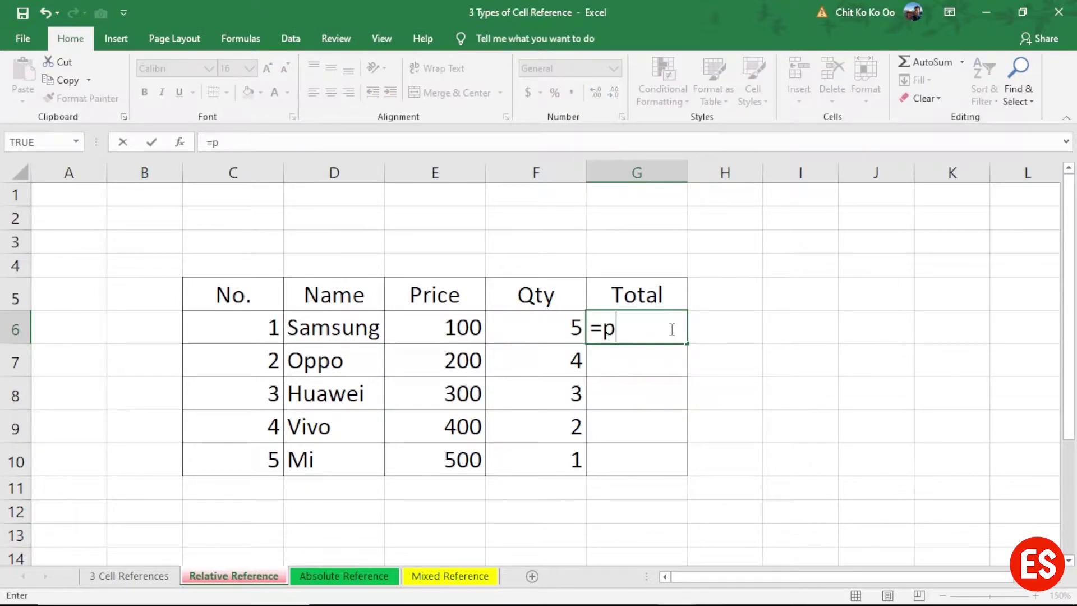
{"action": "type", "text": "ro"}
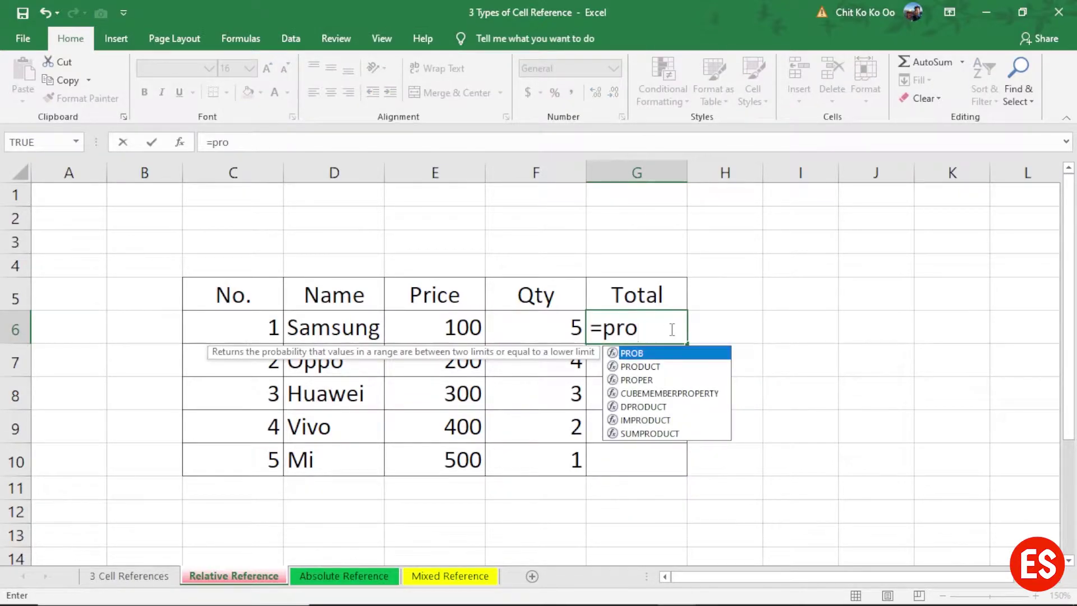
{"action": "type", "text": "du"}
{"action": "key", "text": "Tab"}
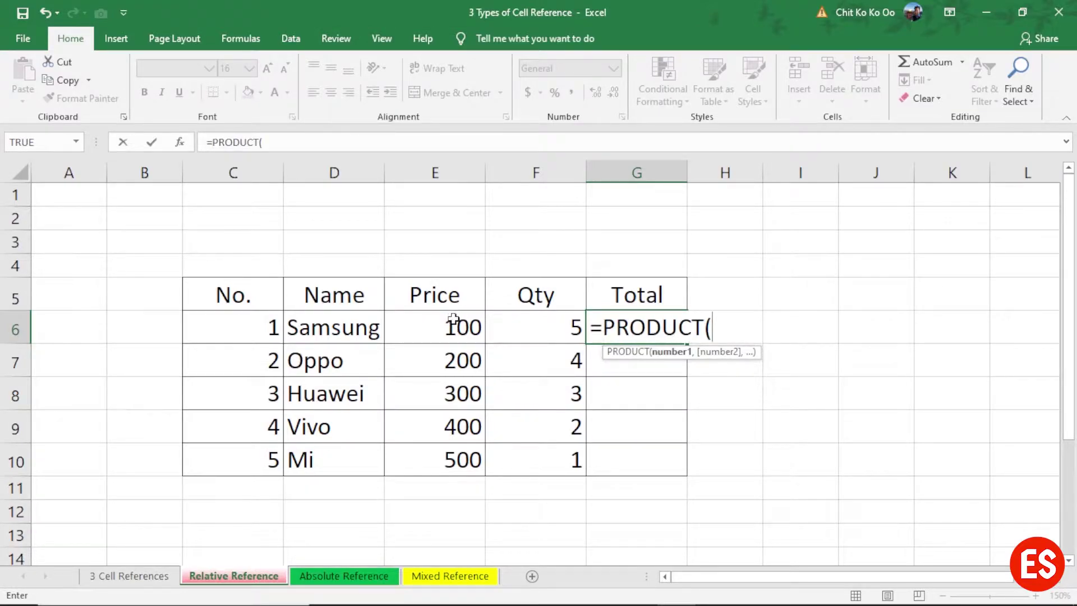
{"action": "left_click", "coordinate": [452, 326]}
{"action": "type", "text": ","}
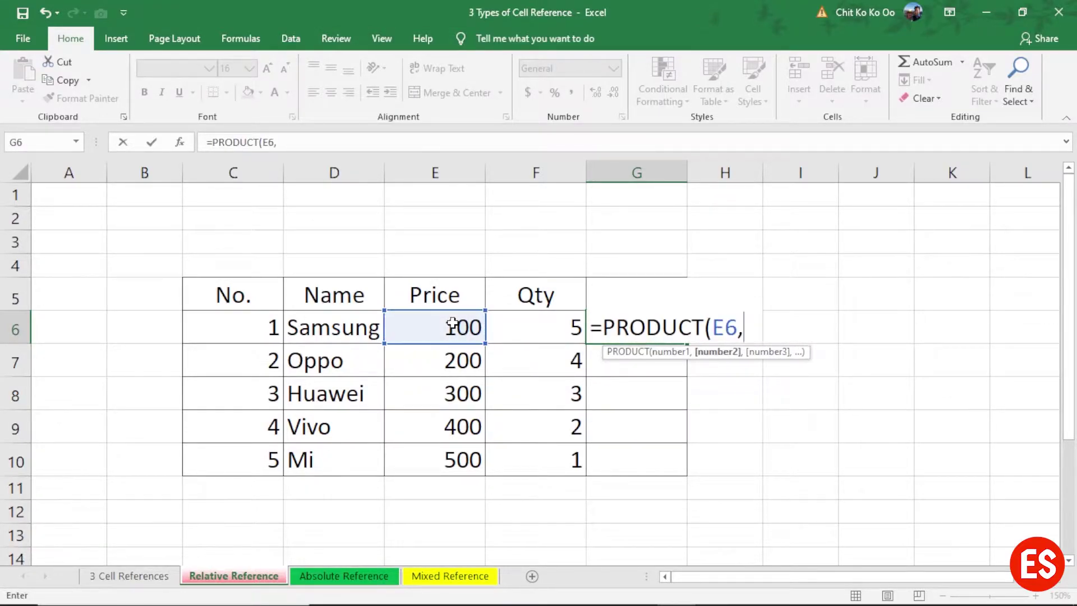
{"action": "left_click", "coordinate": [555, 332]}
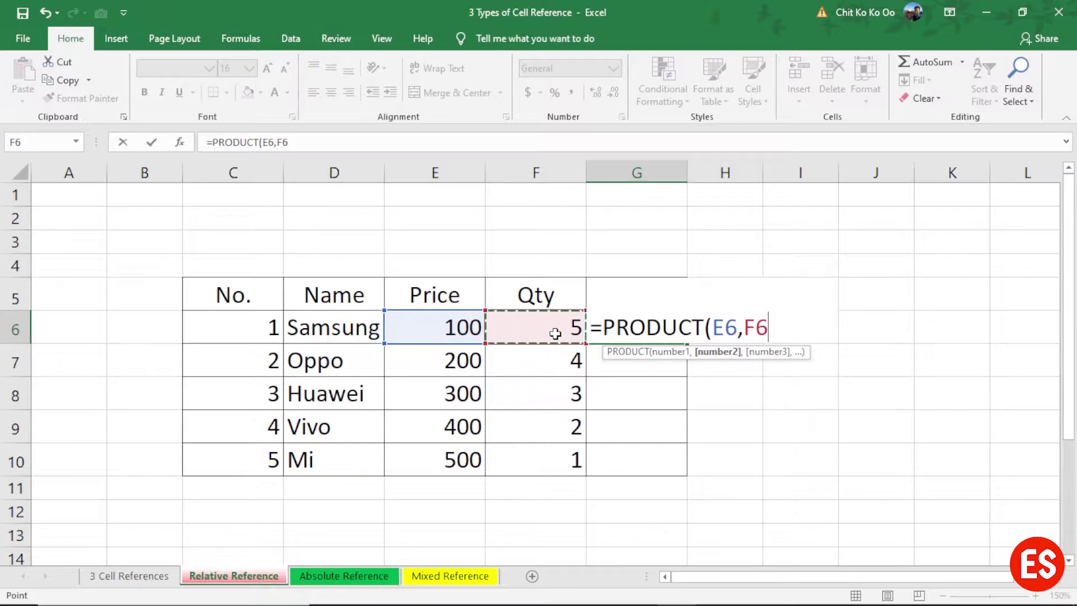
- Close the formula so G6 shows 500, then review cells E6, F6 and G6
{"action": "type", "text": ")"}
{"action": "key", "text": "Return"}
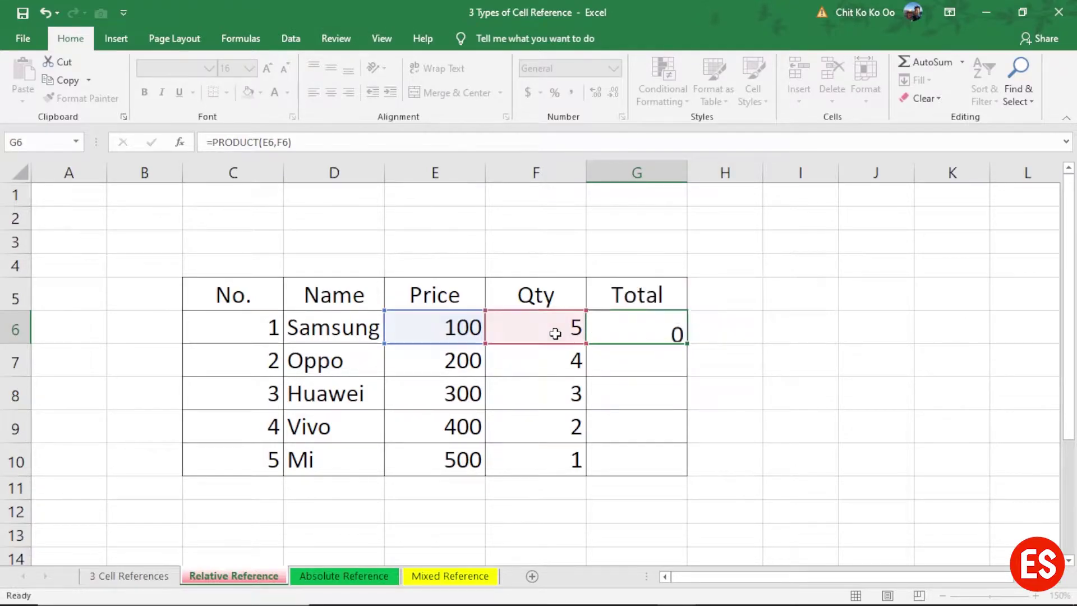
{"action": "left_click", "coordinate": [449, 326]}
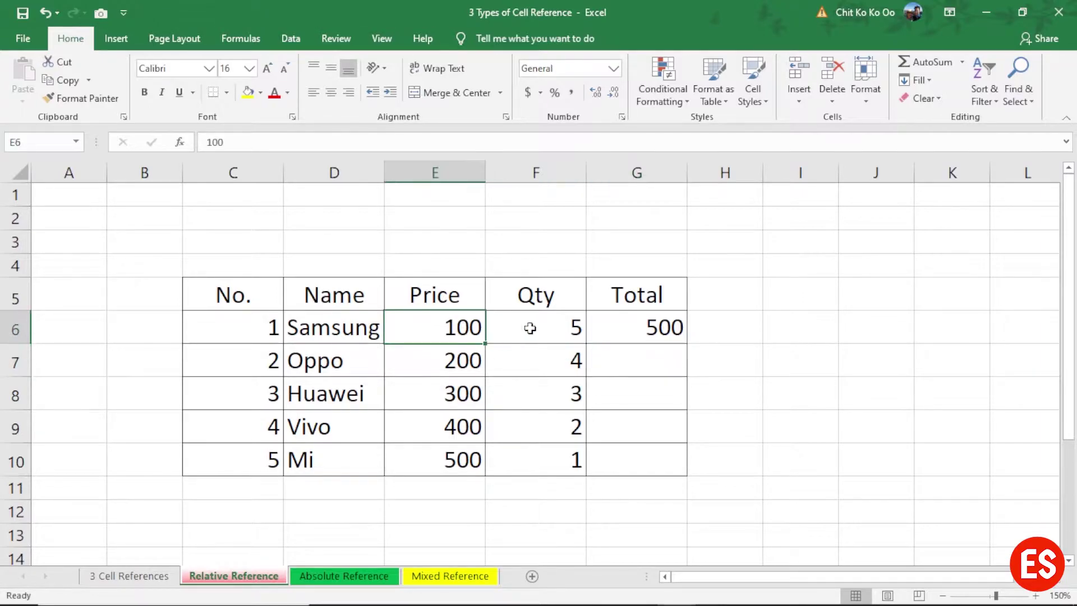
{"action": "left_click", "coordinate": [533, 327]}
{"action": "left_click", "coordinate": [648, 331]}
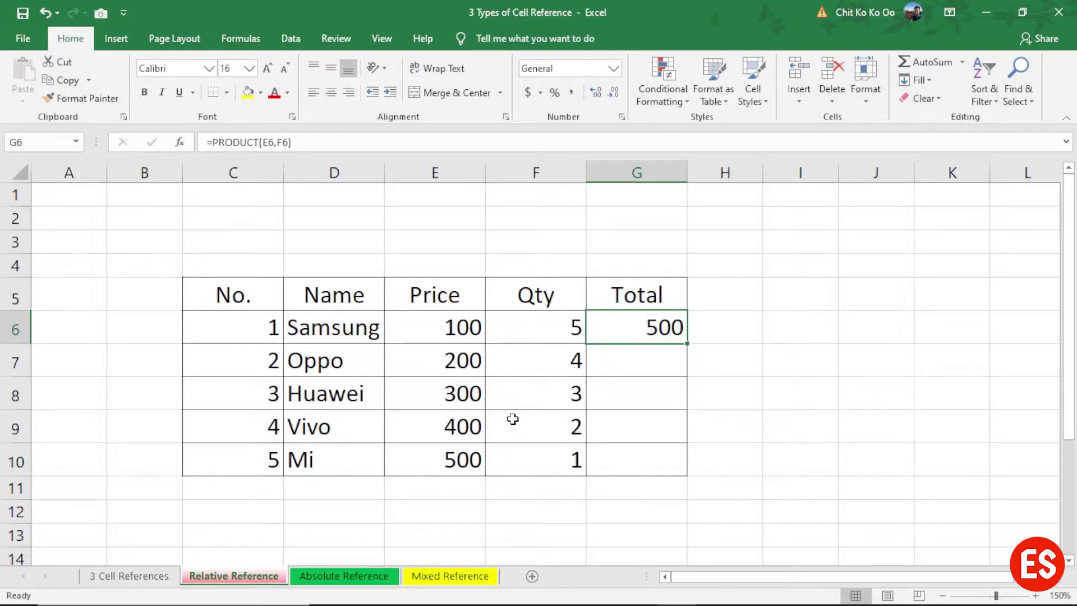
- Compare Oppo's price E7, quantity F7 and empty Total G7 with Samsung's G6 formula
{"action": "left_click", "coordinate": [401, 357]}
{"action": "left_click", "coordinate": [557, 365]}
{"action": "left_click", "coordinate": [625, 362]}
{"action": "left_click", "coordinate": [624, 334]}
{"action": "left_click", "coordinate": [456, 362]}
{"action": "left_click", "coordinate": [505, 367]}
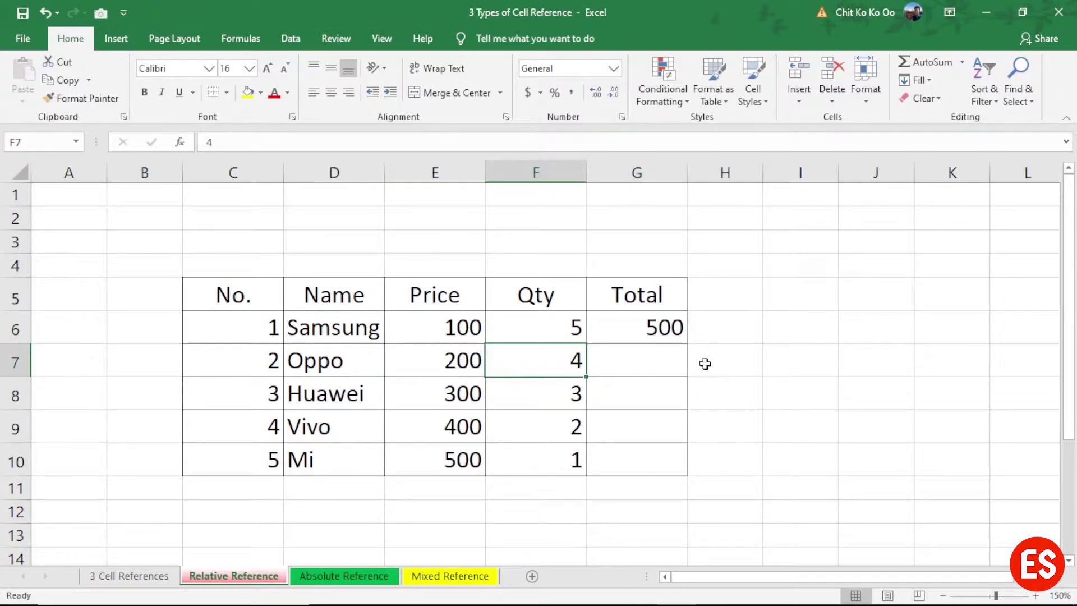
{"action": "left_click", "coordinate": [655, 326]}
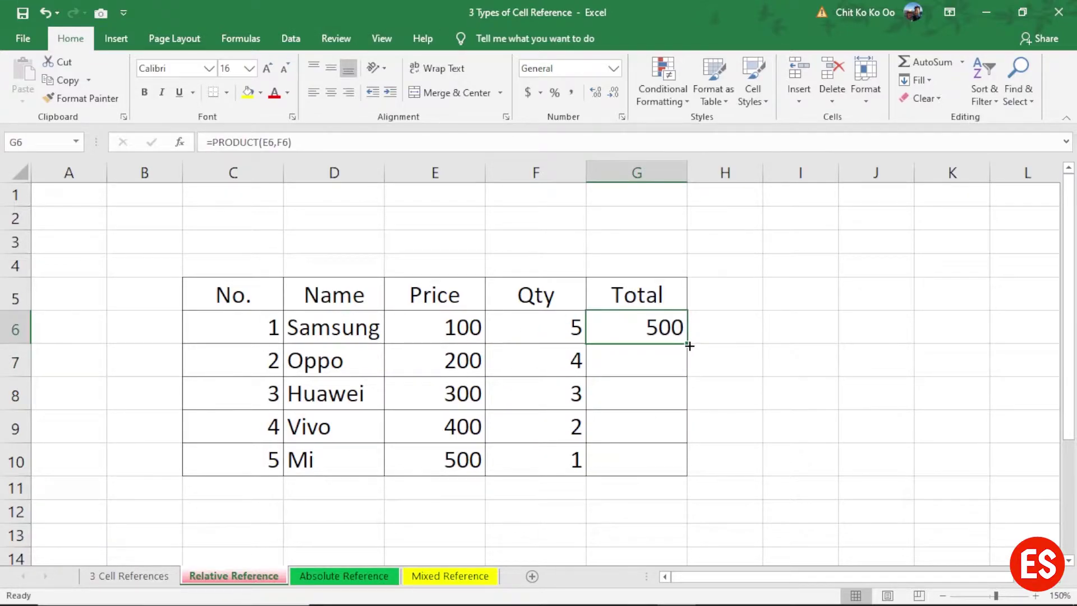
- Fill G6's PRODUCT formula down to G10 and inspect Oppo's shifted formula in G7
{"action": "left_click_drag", "start_coordinate": [690, 346], "coordinate": [683, 466]}
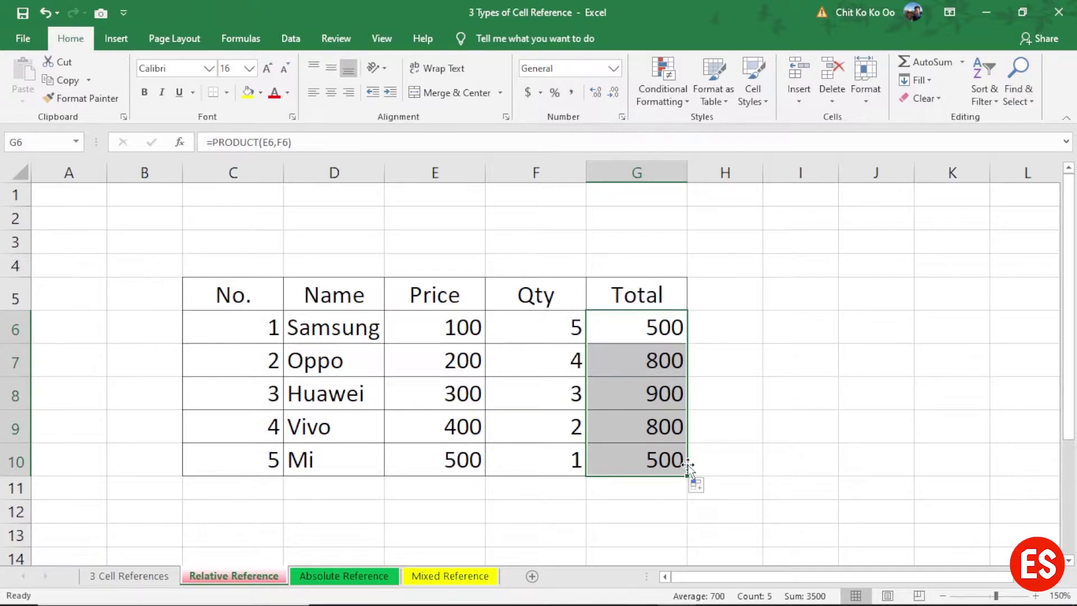
{"action": "double_click", "coordinate": [640, 359]}
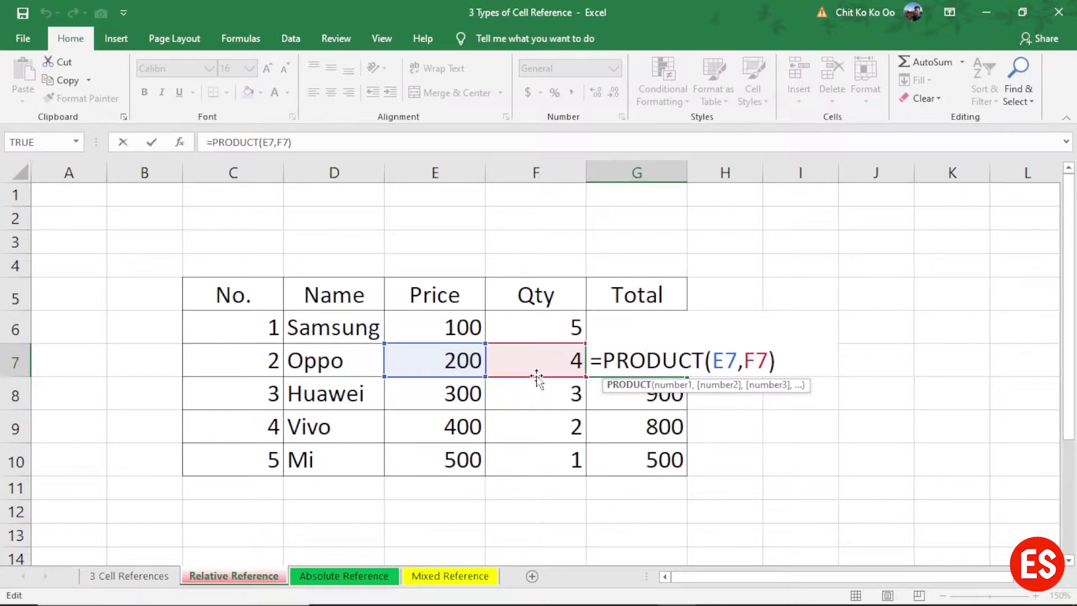
{"action": "key", "text": "Escape"}
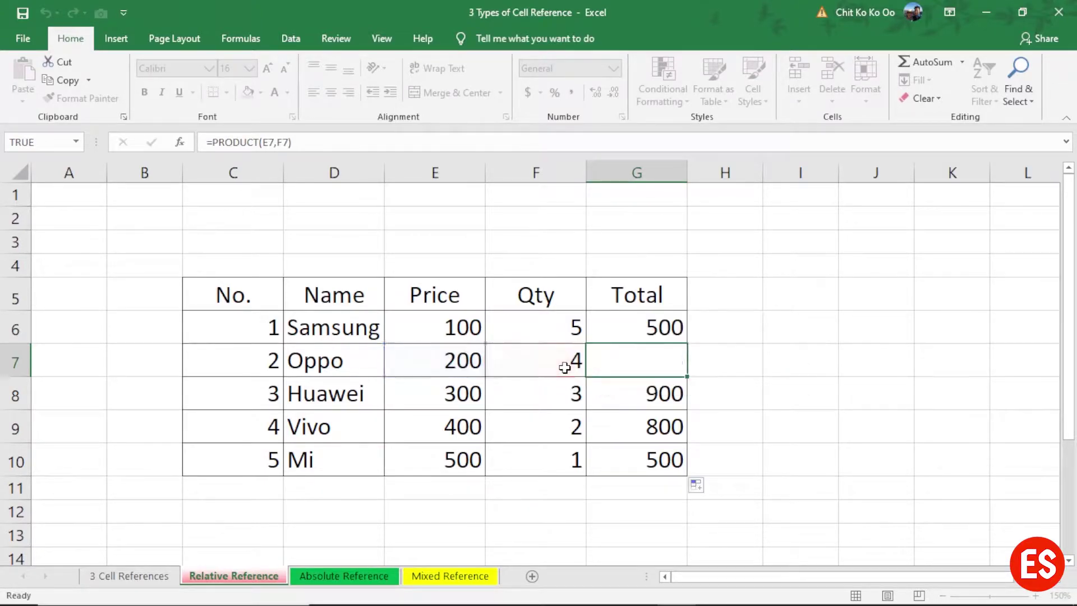
- Check G6's original formula and Mi's =PRODUCT(E10,F10) in G10 without changing them
{"action": "double_click", "coordinate": [658, 326]}
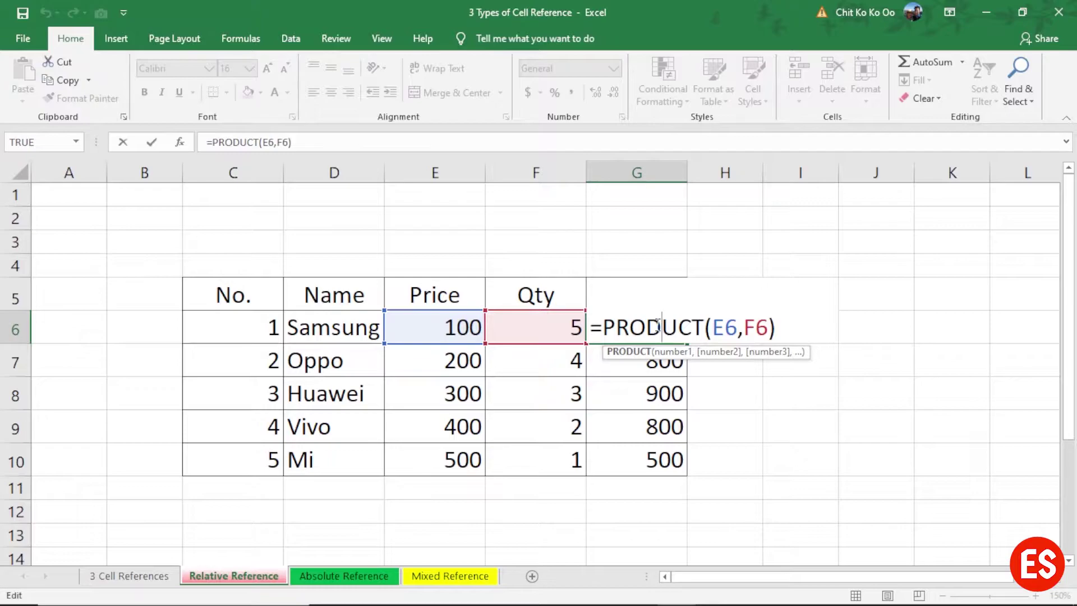
{"action": "key", "text": "Escape"}
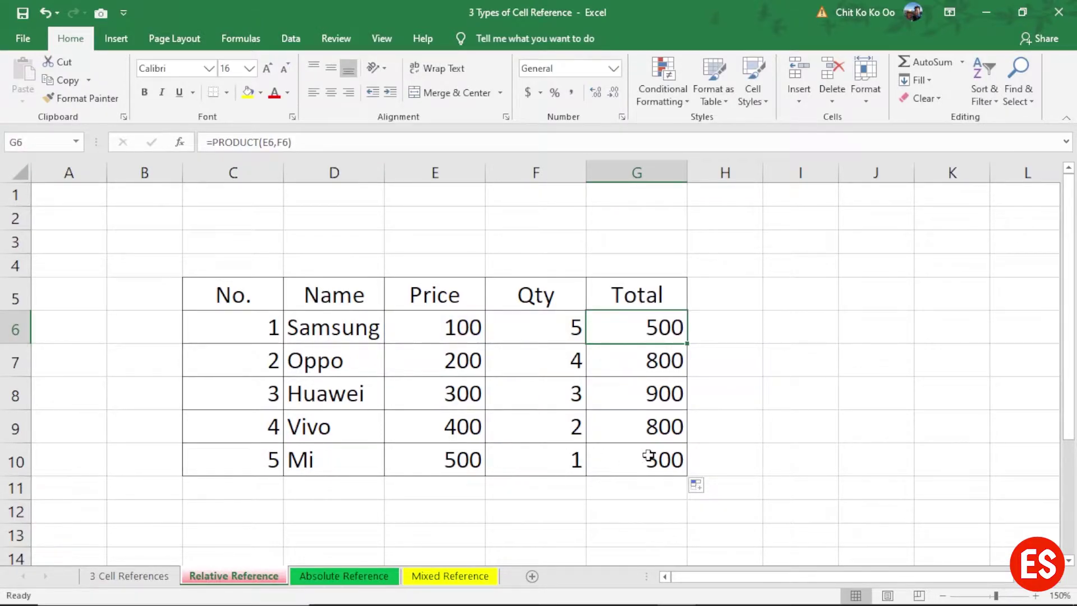
{"action": "double_click", "coordinate": [649, 458]}
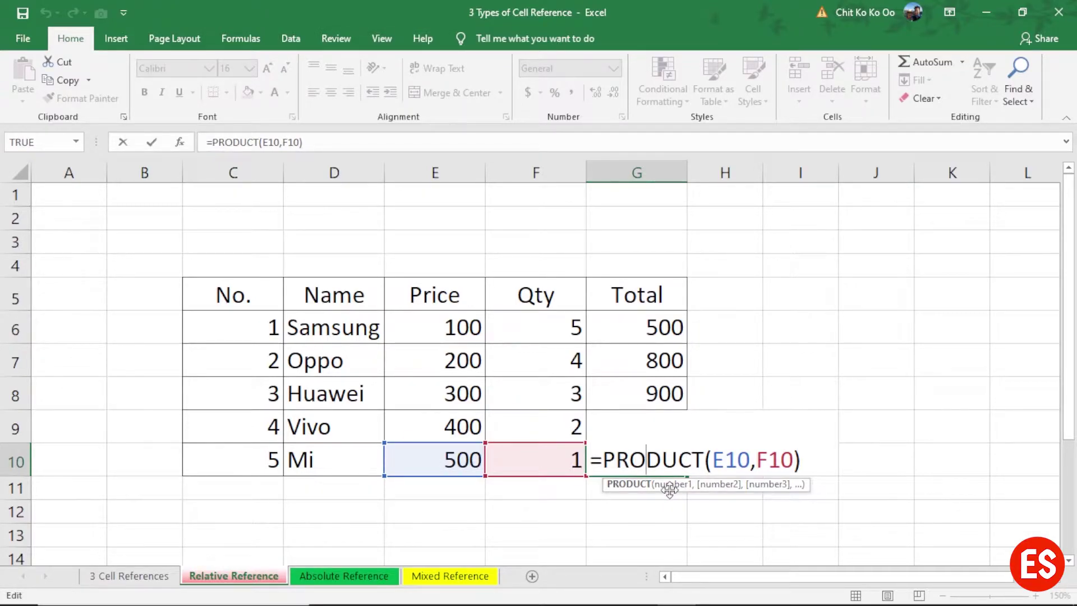
{"action": "key", "text": "ctrl+Return"}
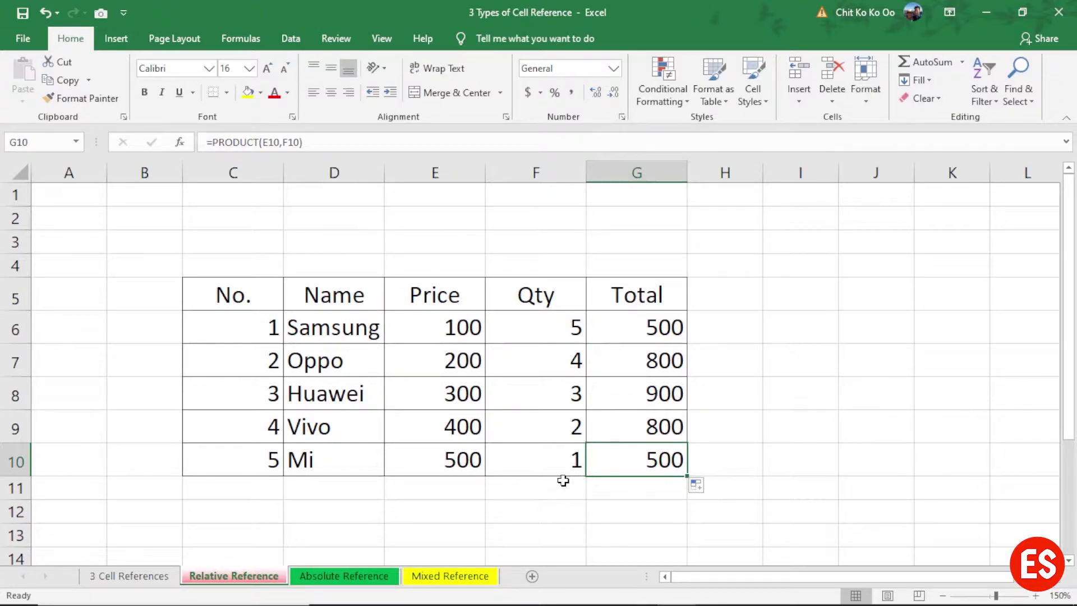
- On the Absolute Reference sheet, examine cashbacks 10 in F3 and 20 in G3 and Samsung's price
{"action": "left_click", "coordinate": [345, 576]}
{"action": "left_click", "coordinate": [820, 395]}
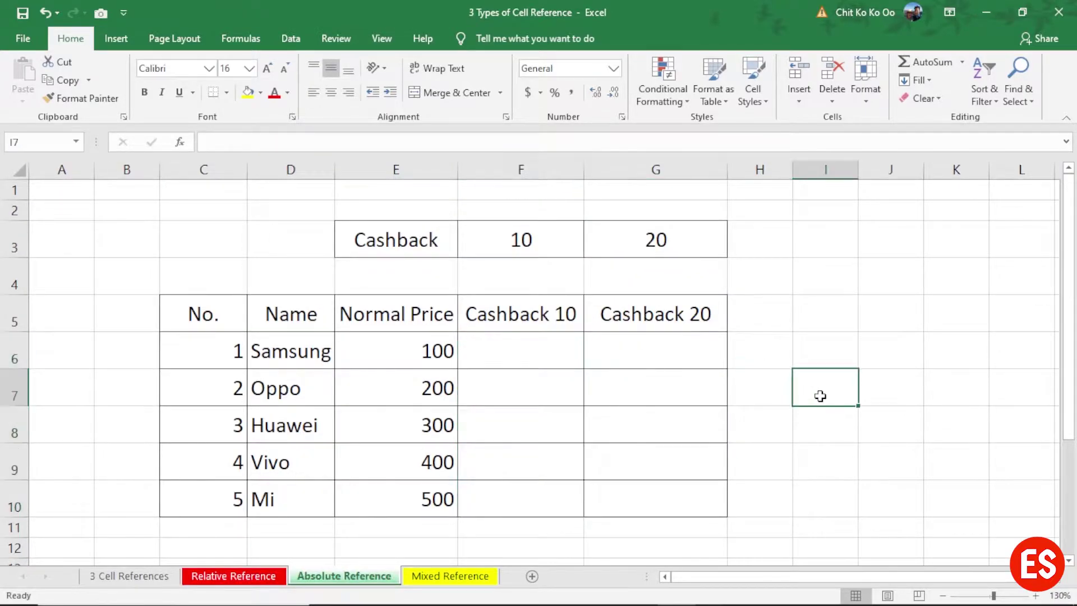
{"action": "left_click", "coordinate": [506, 250]}
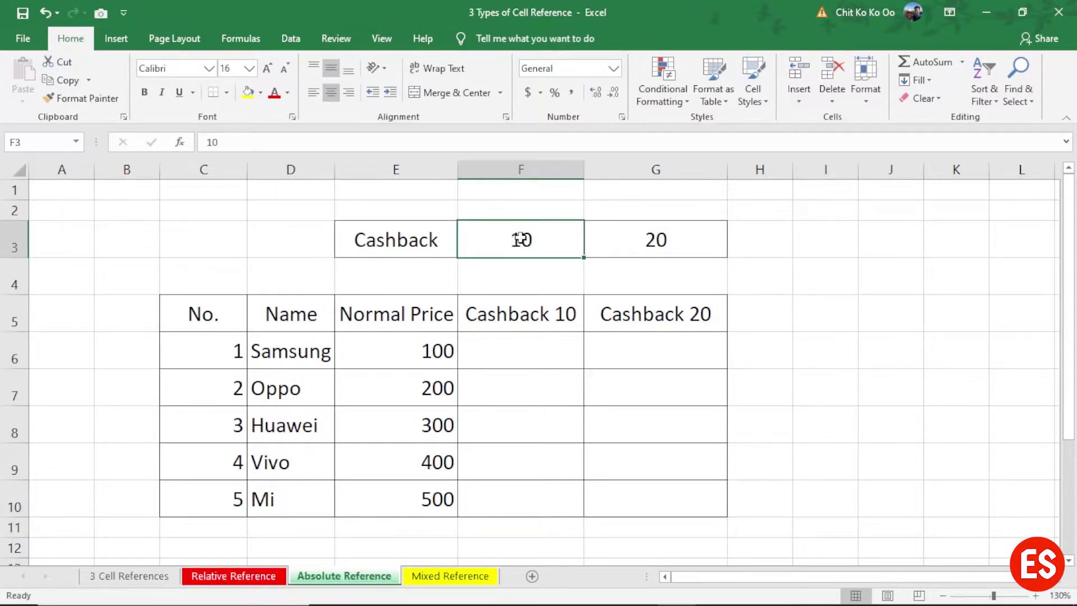
{"action": "left_click", "coordinate": [673, 244]}
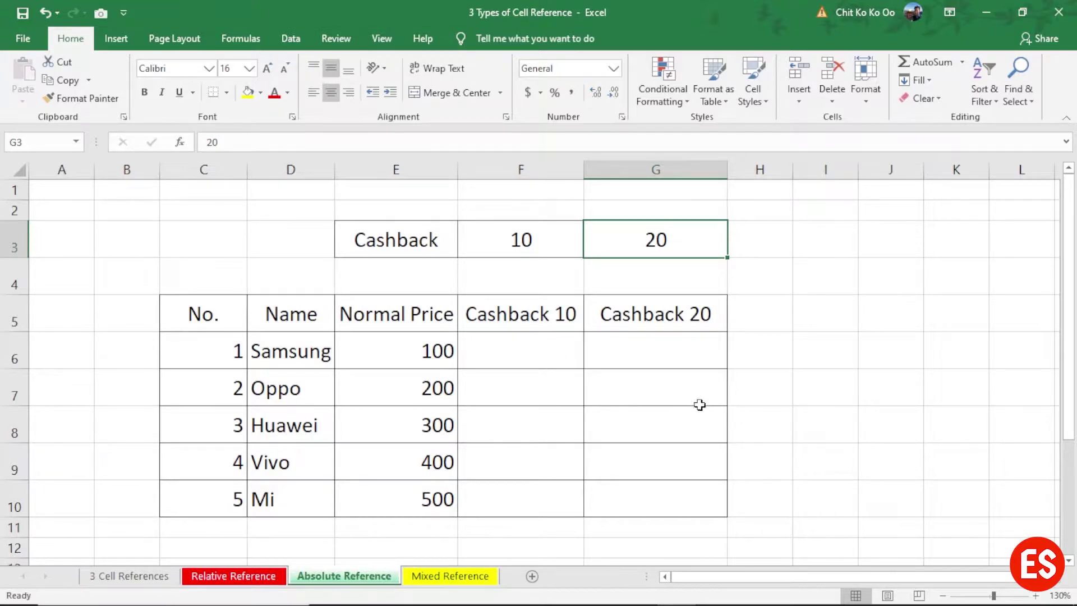
{"action": "left_click", "coordinate": [521, 343]}
{"action": "left_click", "coordinate": [553, 306]}
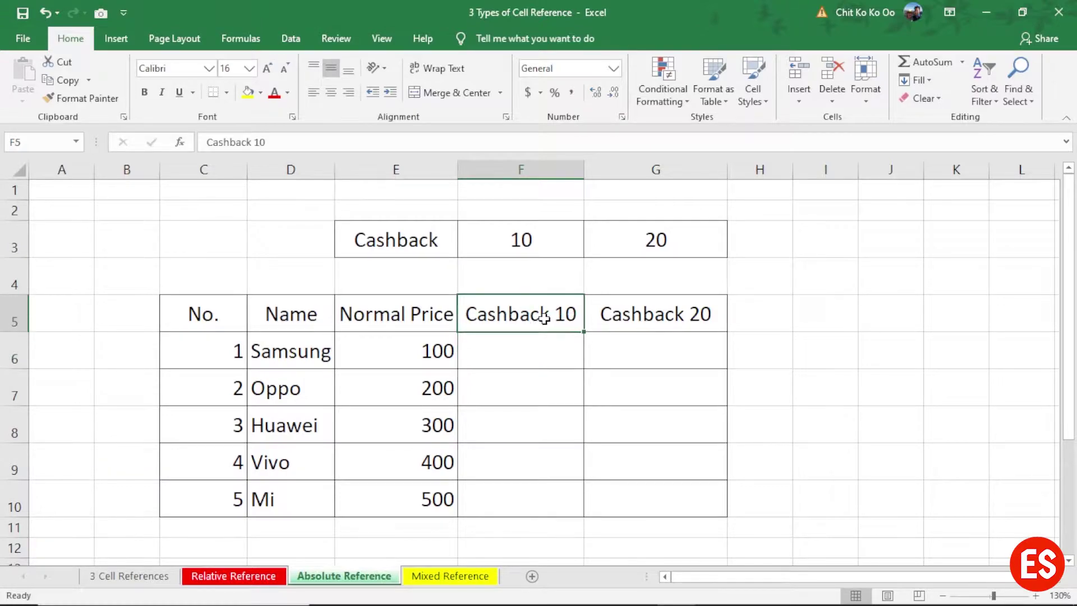
{"action": "left_click", "coordinate": [526, 344]}
{"action": "left_click", "coordinate": [407, 355]}
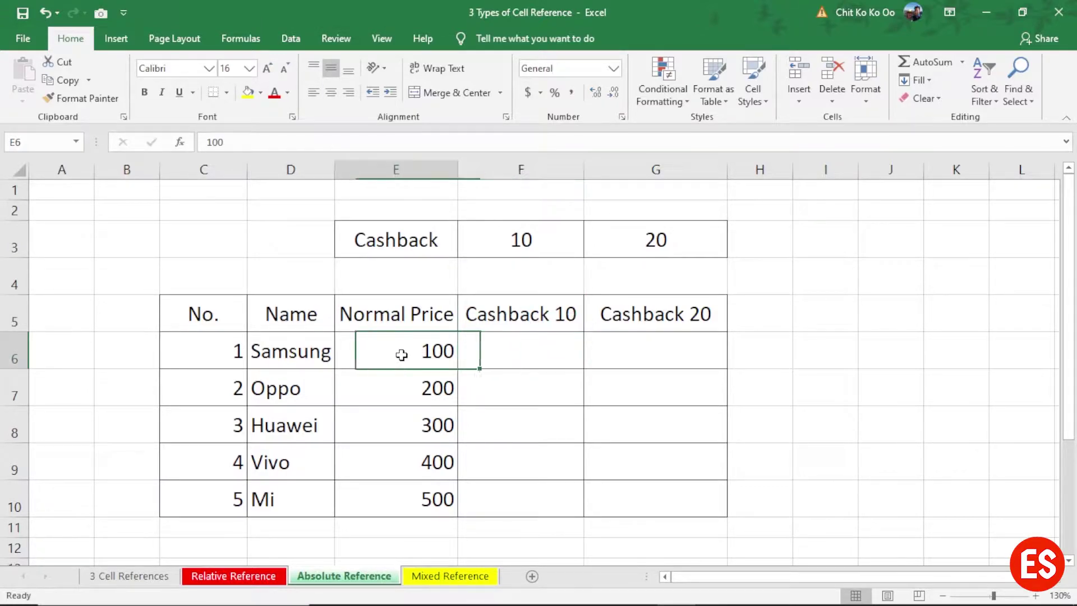
{"action": "left_click", "coordinate": [530, 240]}
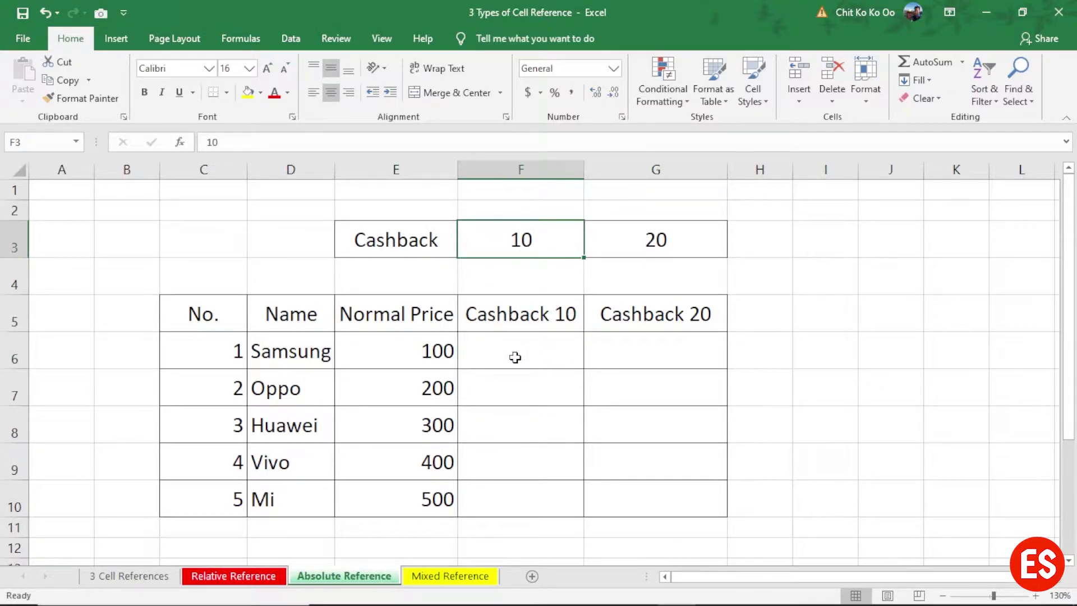
- Enter =E6-F3 in F6 so Samsung's Cashback 10 price shows 90
{"action": "left_click", "coordinate": [515, 352]}
{"action": "type", "text": "="}
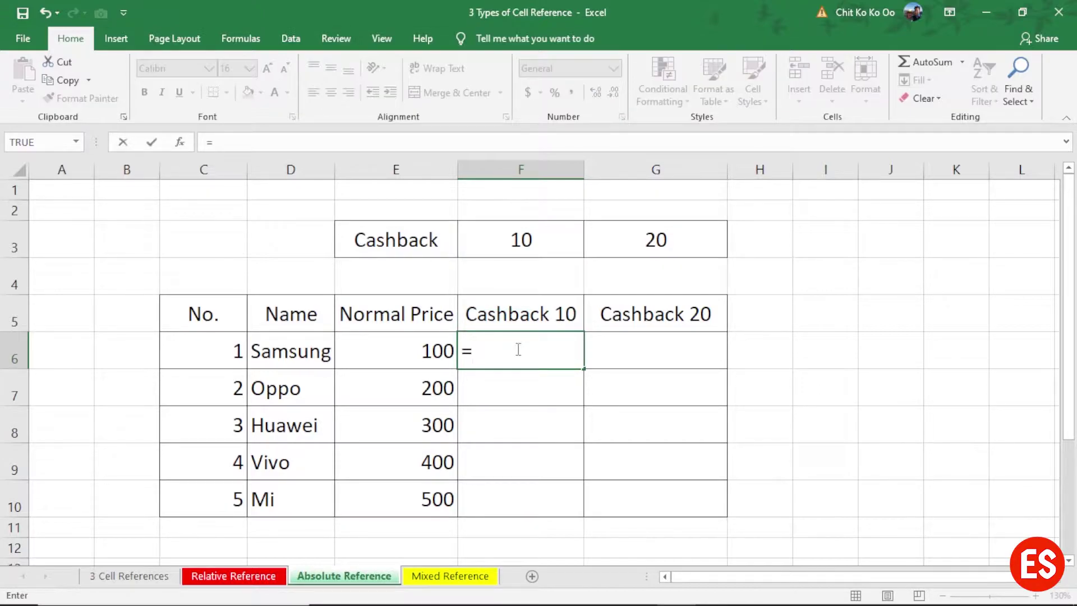
{"action": "left_click", "coordinate": [418, 349]}
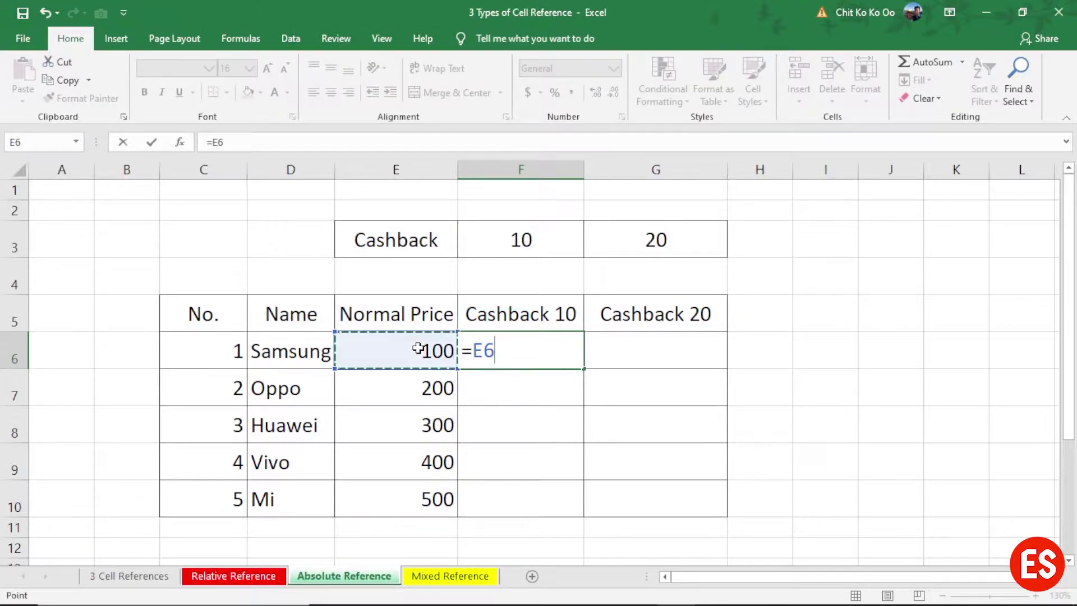
{"action": "type", "text": "-"}
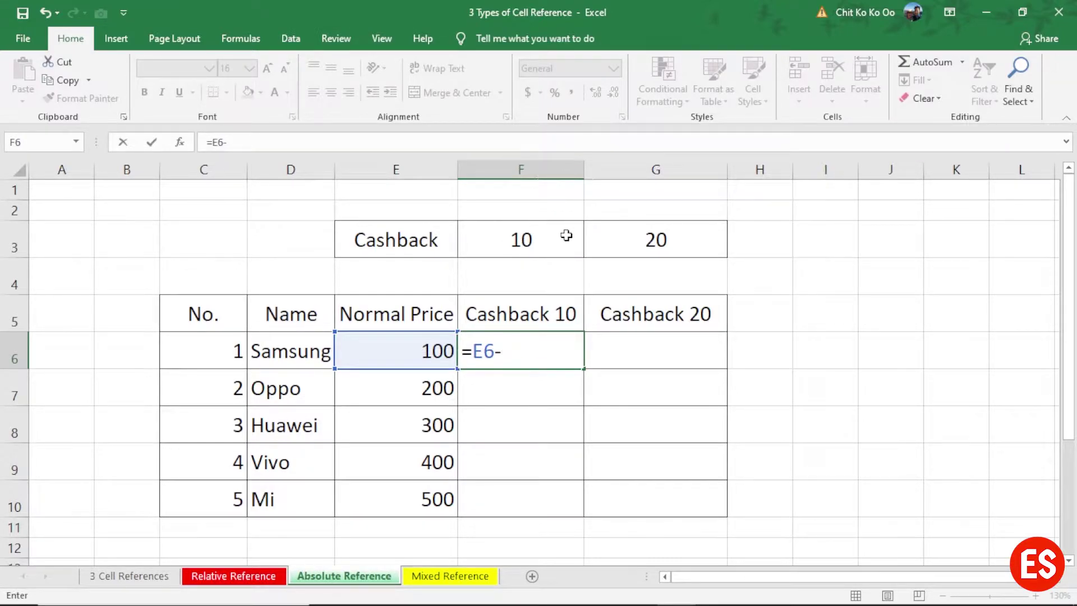
{"action": "left_click", "coordinate": [546, 234]}
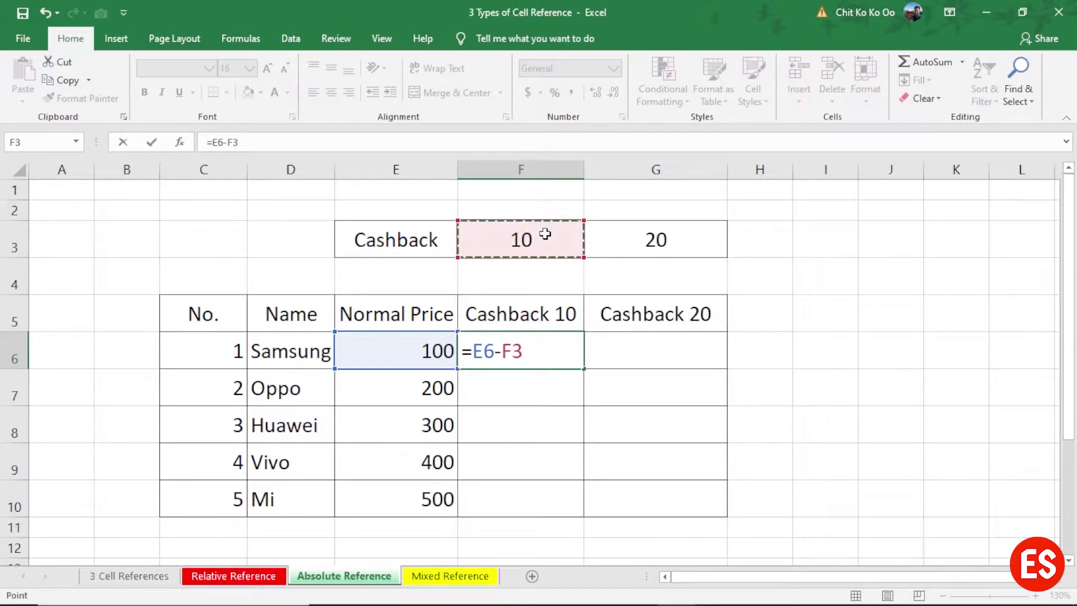
{"action": "key", "text": "Return"}
{"action": "left_click", "coordinate": [547, 358]}
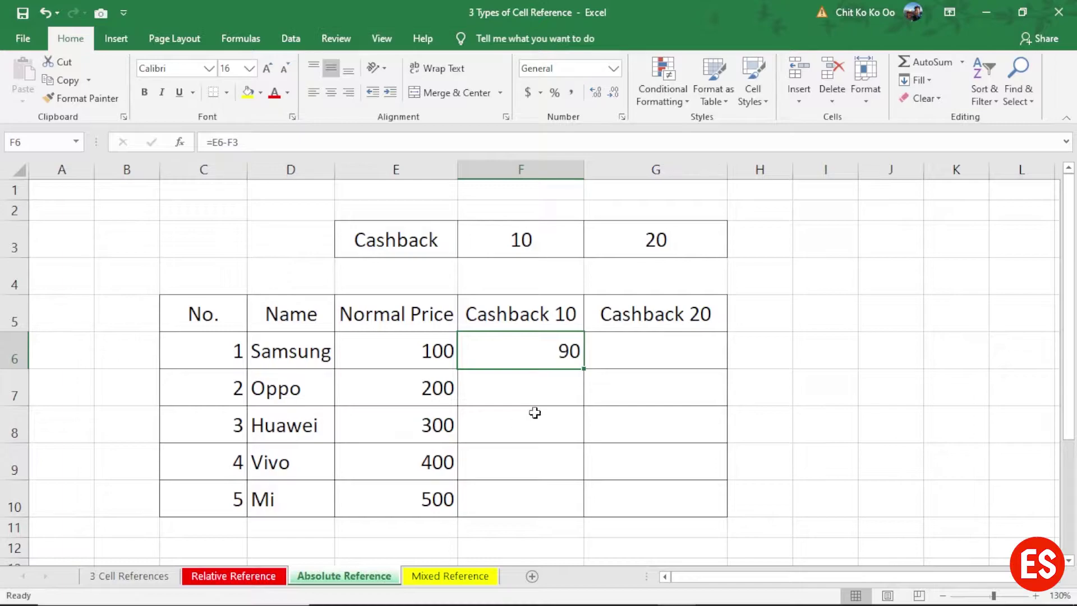
- Fill F6's formula down to F10 and inspect the shifted formulas in F6, F7 and F8
{"action": "left_click_drag", "start_coordinate": [584, 372], "coordinate": [584, 510]}
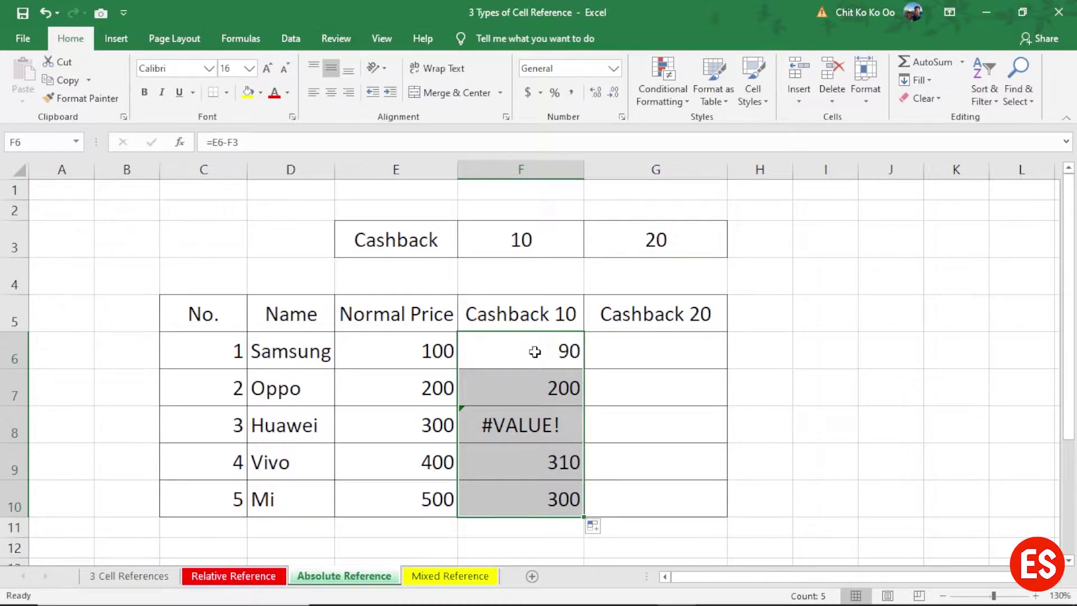
{"action": "double_click", "coordinate": [535, 352]}
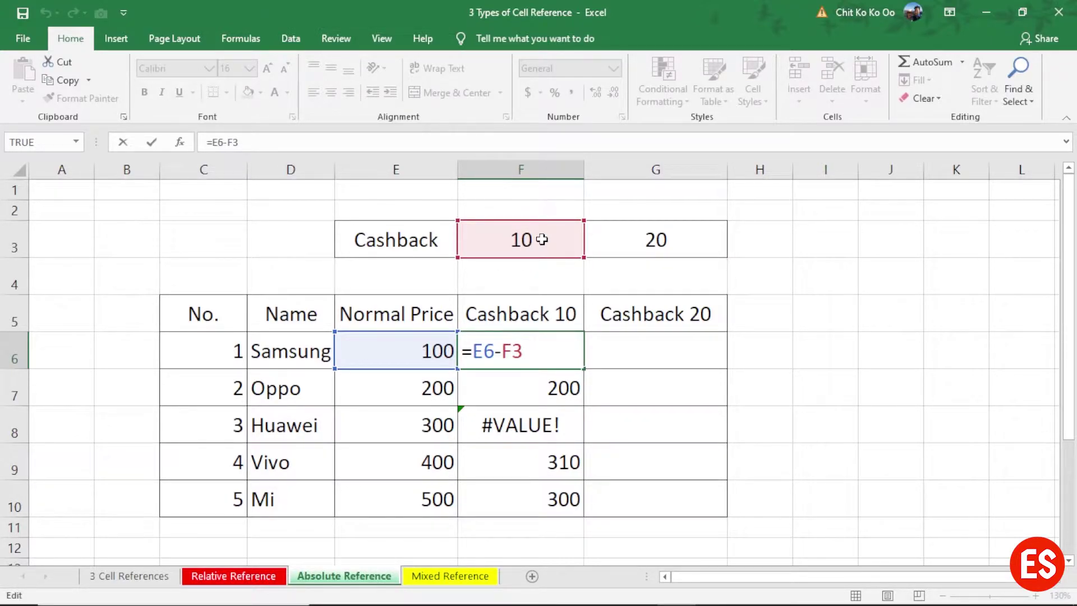
{"action": "key", "text": "Return"}
{"action": "double_click", "coordinate": [541, 394]}
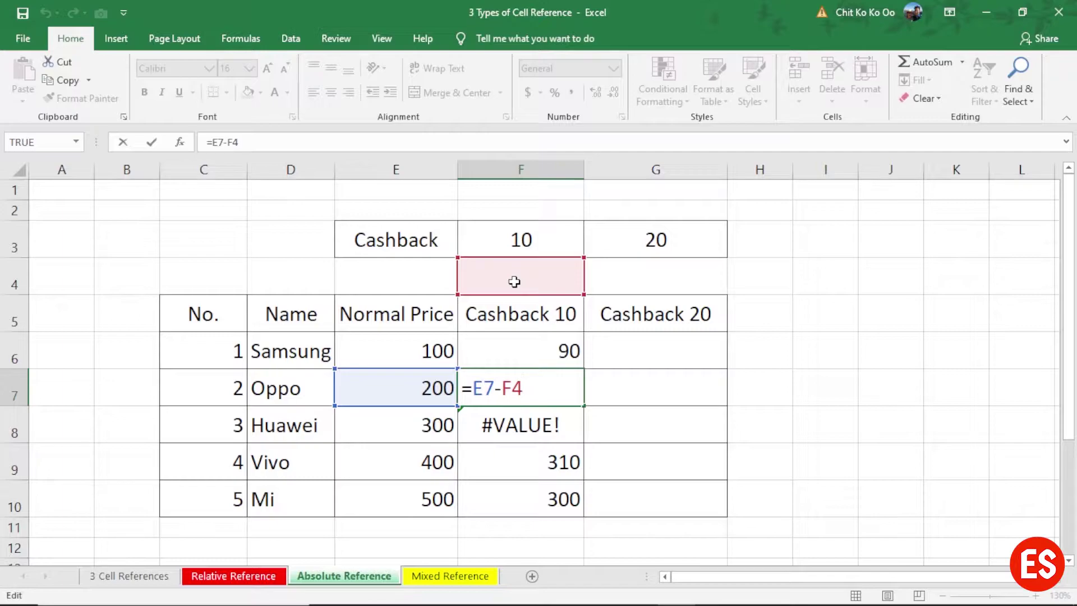
{"action": "key", "text": "Return"}
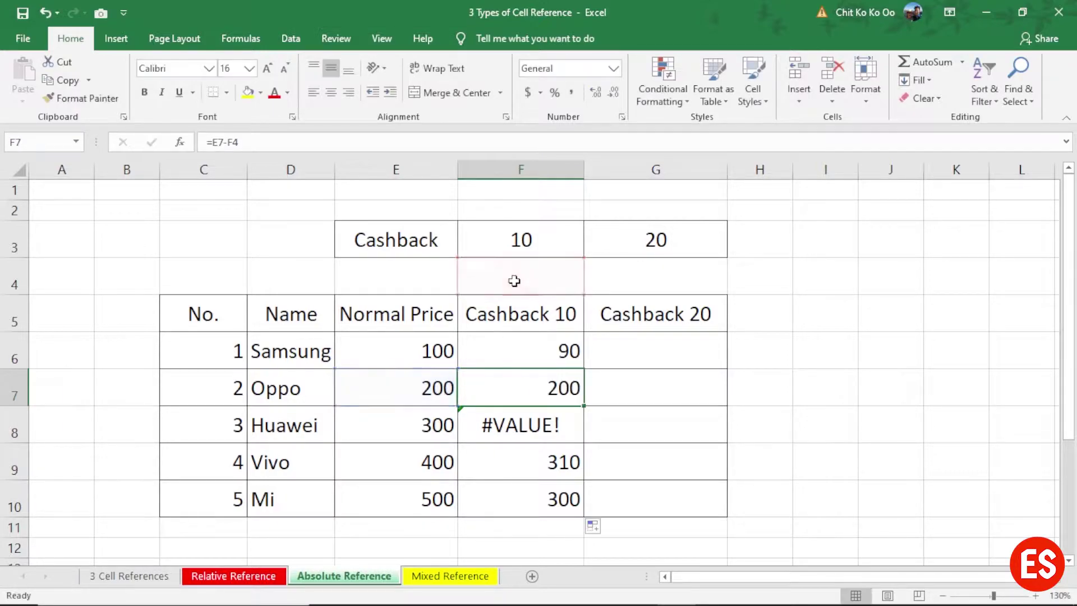
{"action": "double_click", "coordinate": [545, 426]}
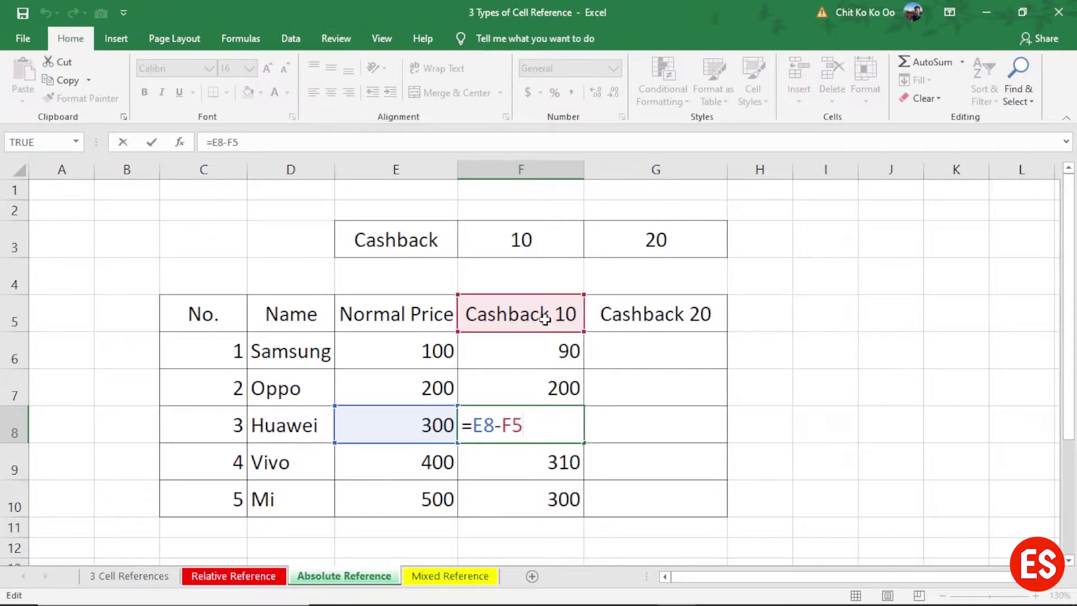
{"action": "key", "text": "ctrl+Return"}
- Clear the wrong results from F6:F10 in the Cashback 10 column
{"action": "left_click", "coordinate": [535, 235]}
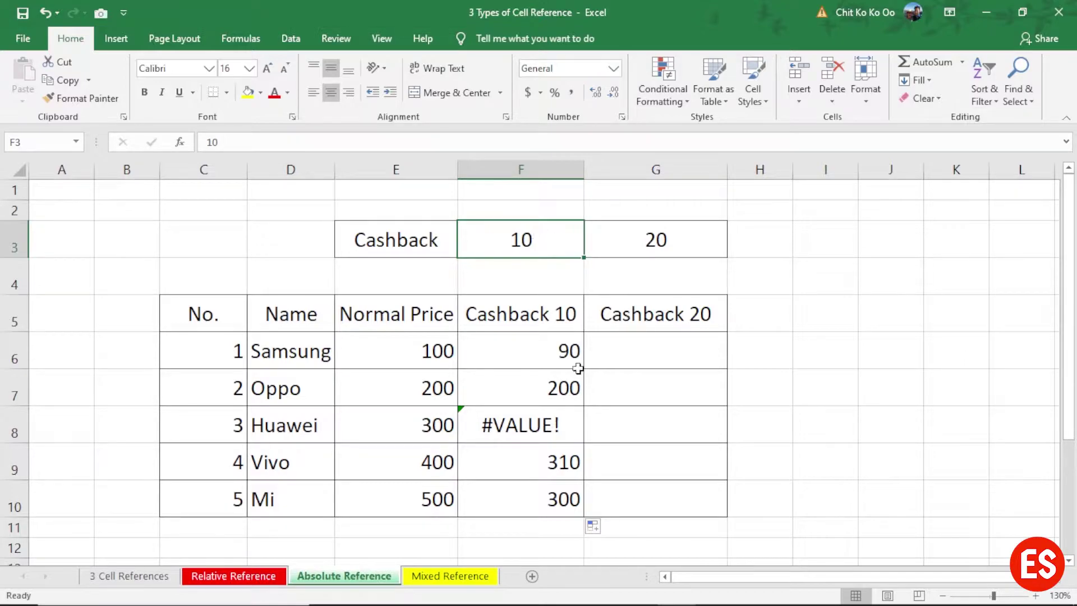
{"action": "left_click_drag", "start_coordinate": [534, 342], "coordinate": [528, 491]}
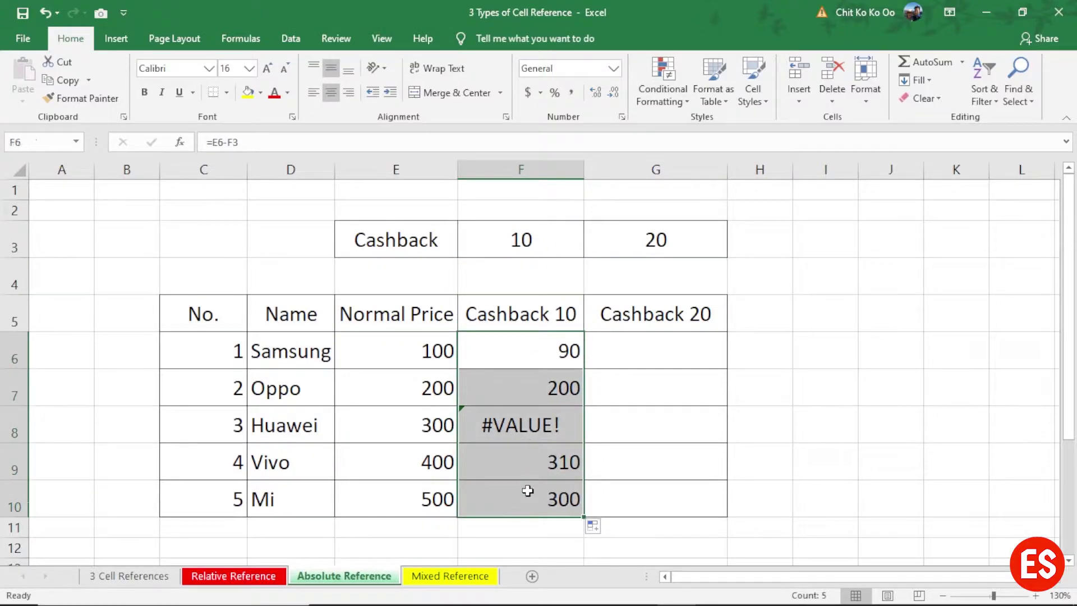
{"action": "key", "text": "Delete"}
- Enter =E6-$F$3 in F6 with the cashback reference locked via F4
{"action": "left_click", "coordinate": [704, 440]}
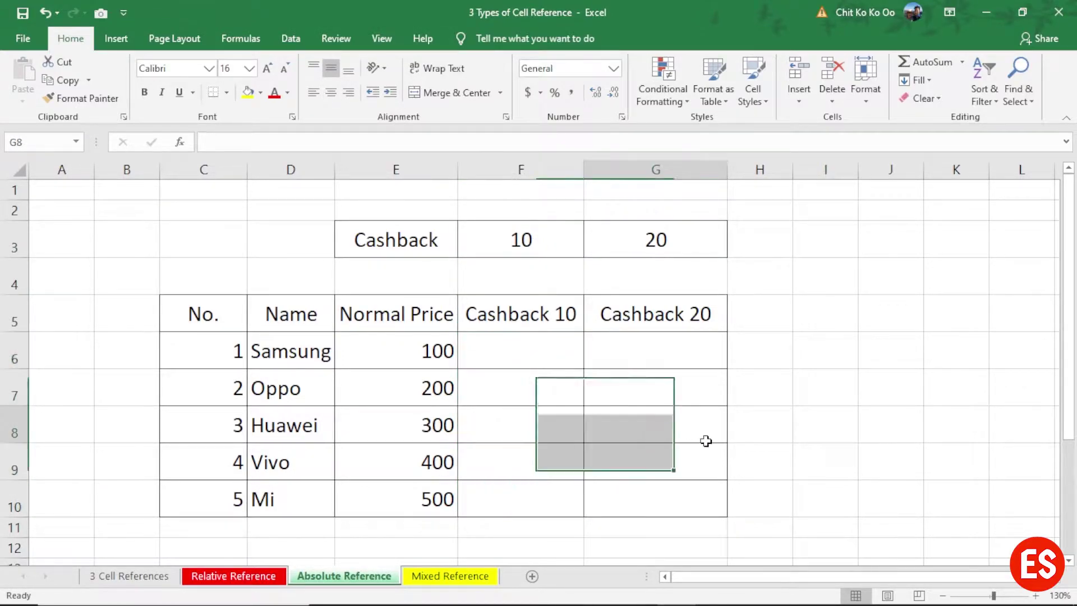
{"action": "left_click", "coordinate": [485, 344]}
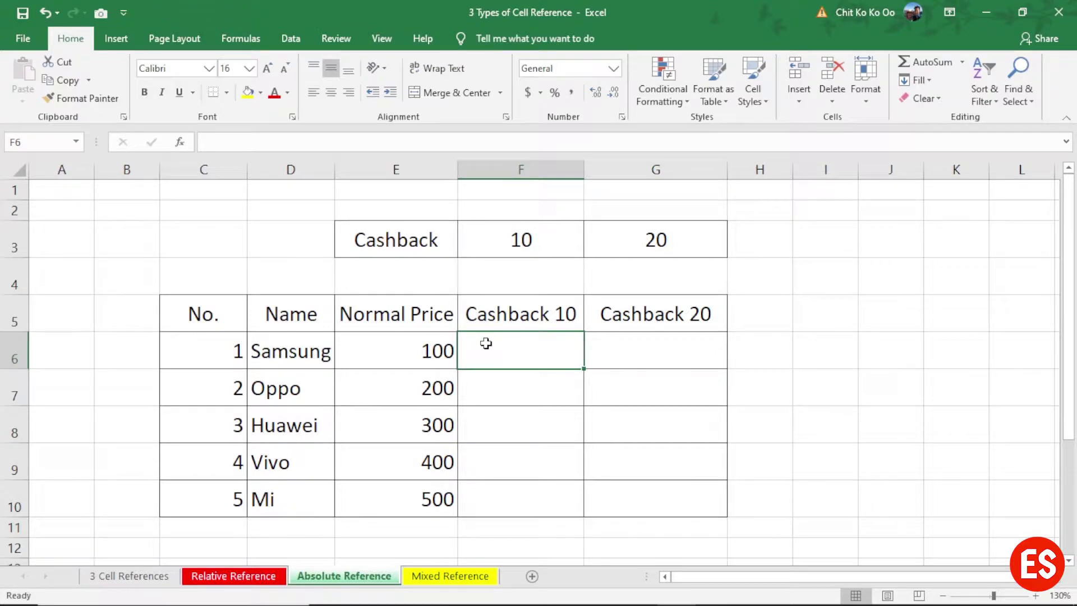
{"action": "type", "text": "="}
{"action": "left_click", "coordinate": [385, 354]}
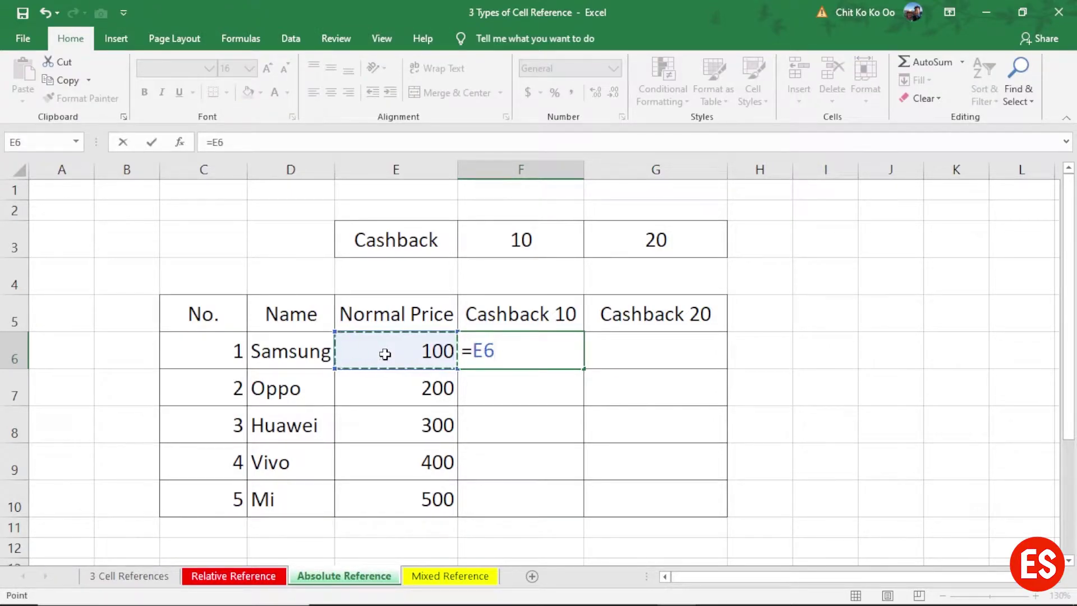
{"action": "type", "text": "-"}
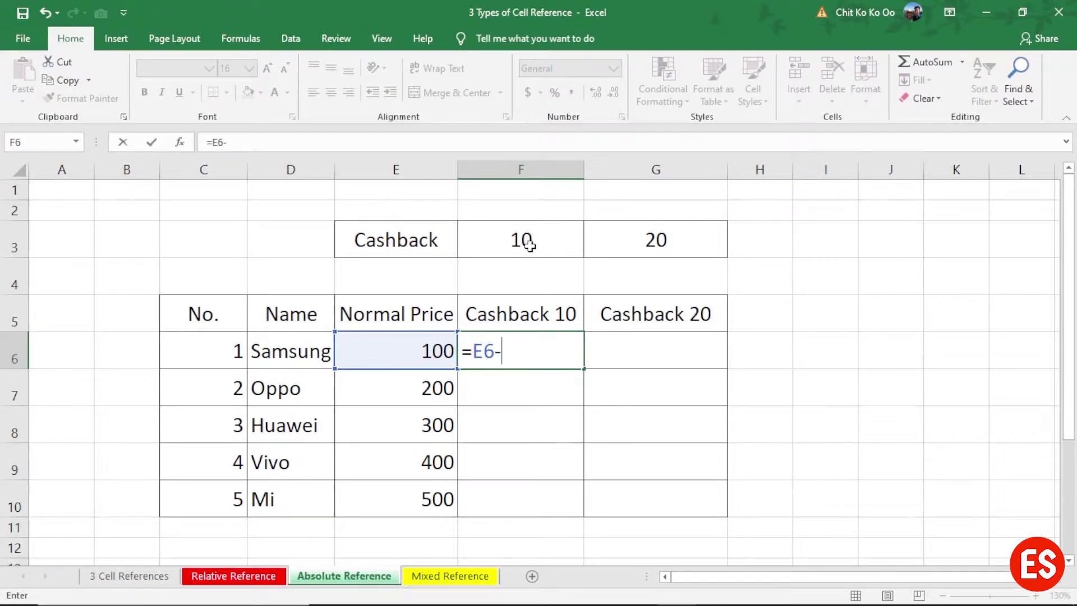
{"action": "left_click", "coordinate": [529, 243]}
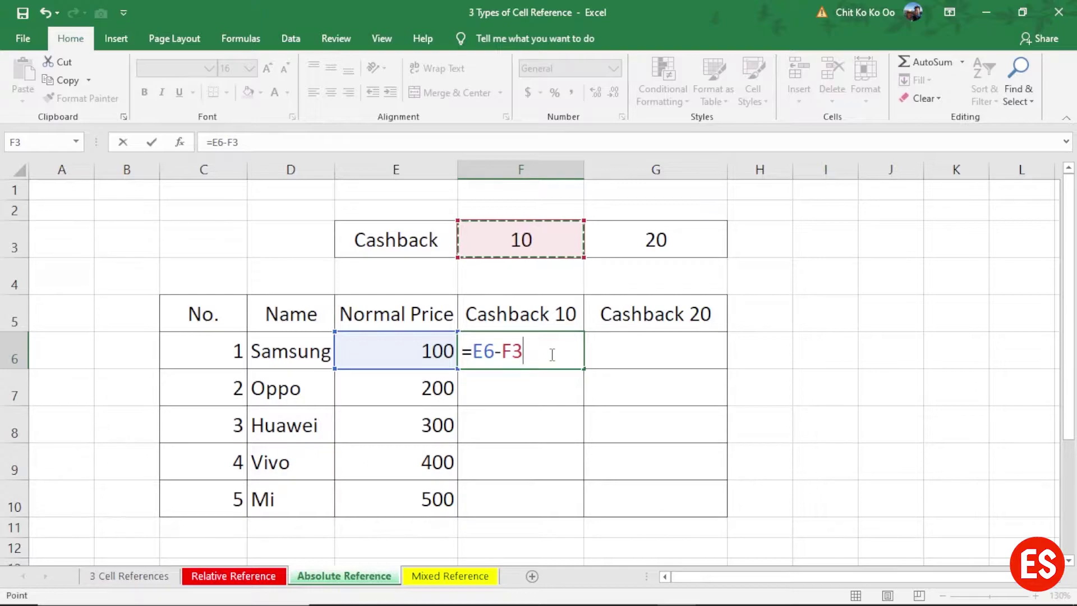
{"action": "key", "text": "F4"}
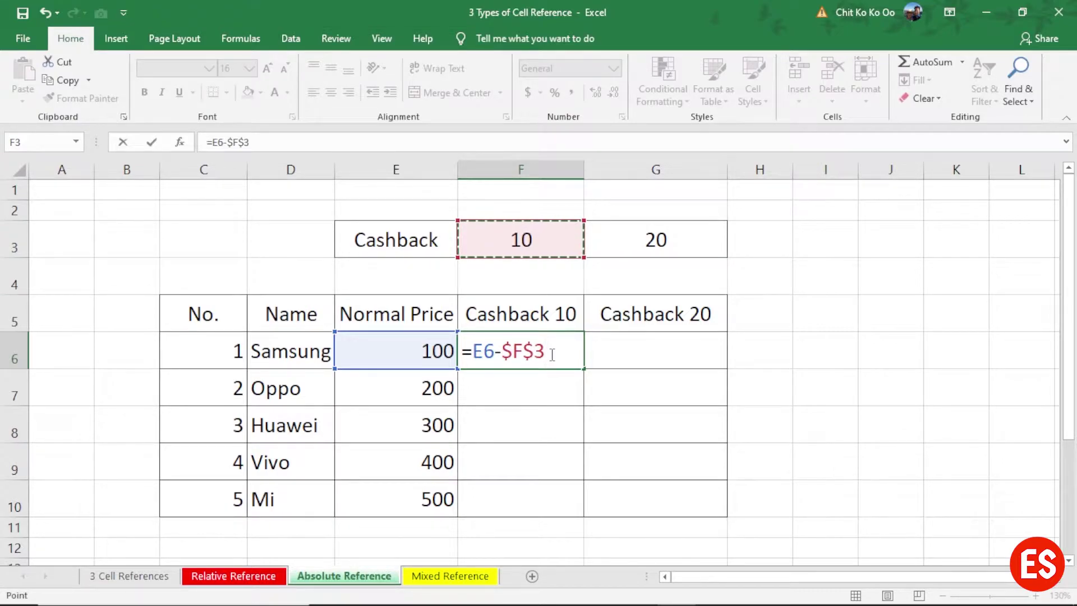
{"action": "key", "text": "Return"}
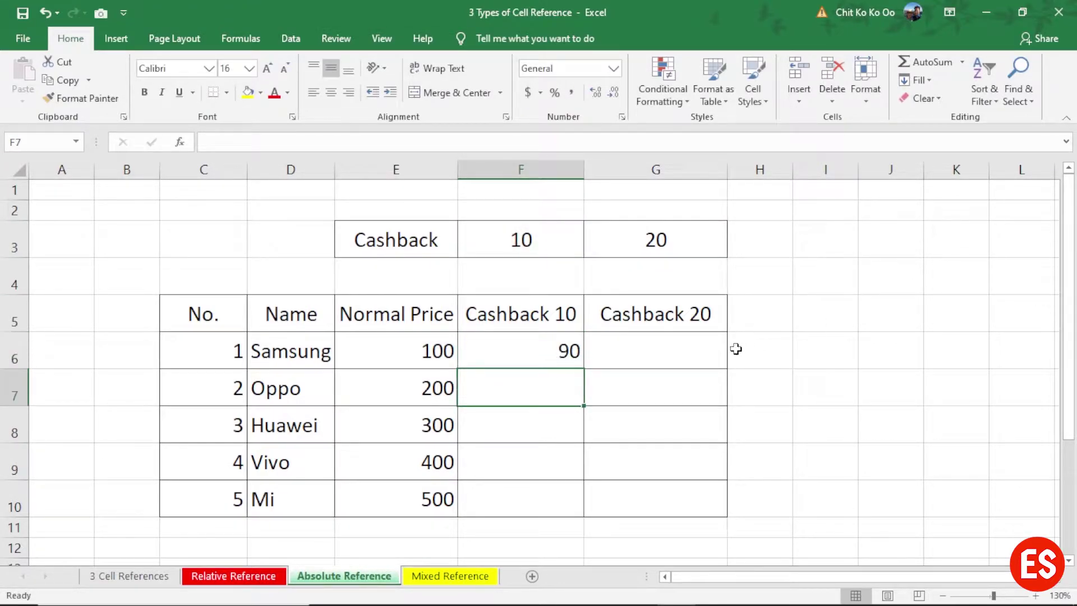
- Fill F6's formula down to F10, giving 90, 190, 290, 390 and 490
{"action": "left_click", "coordinate": [533, 349]}
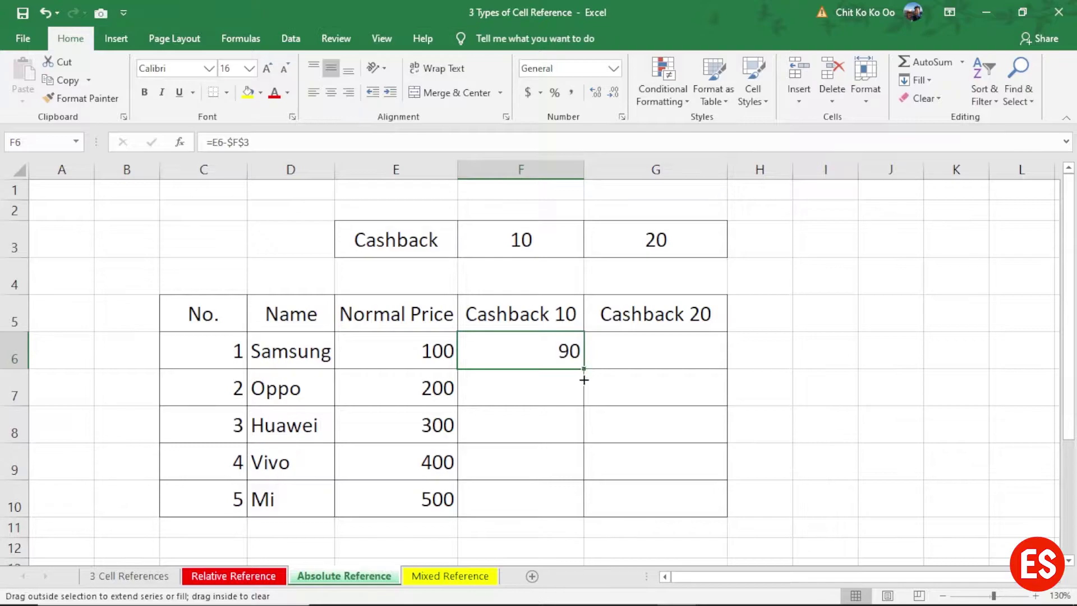
{"action": "left_click_drag", "start_coordinate": [584, 380], "coordinate": [582, 517]}
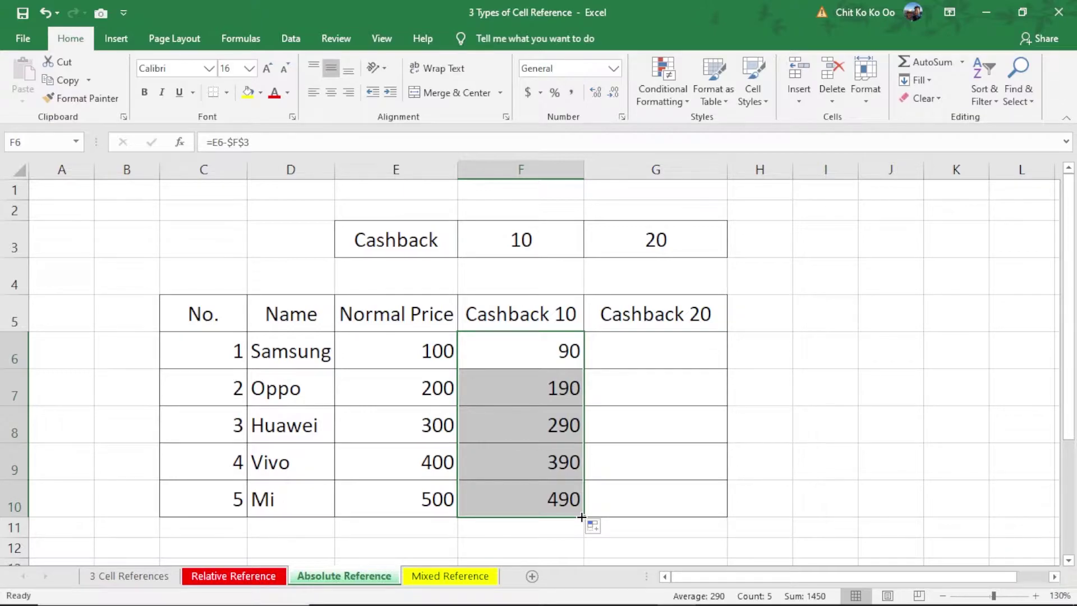
{"action": "left_click", "coordinate": [627, 347]}
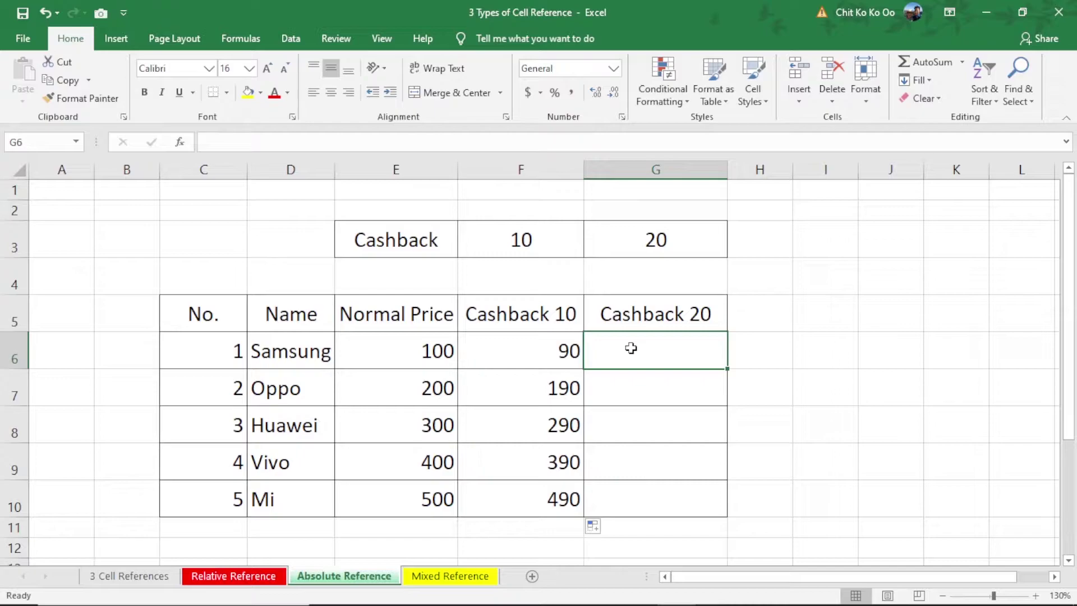
- Enter =E6-$G$3 in G6 and fill it down to G10, giving 80 through 480
{"action": "type", "text": "="}
{"action": "left_click", "coordinate": [428, 358]}
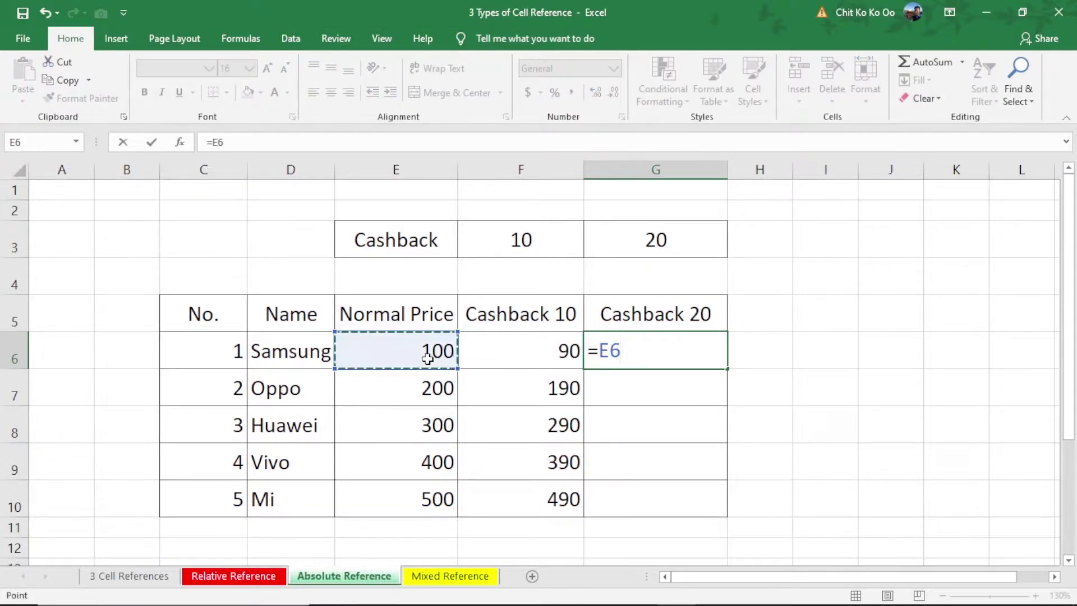
{"action": "type", "text": "-"}
{"action": "left_click", "coordinate": [672, 242]}
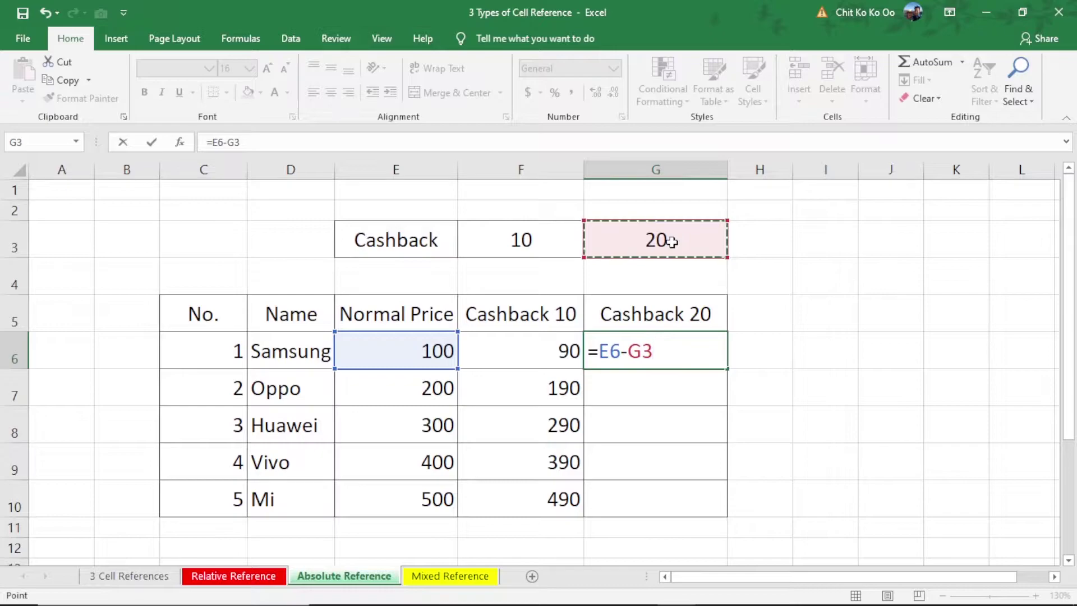
{"action": "key", "text": "F4"}
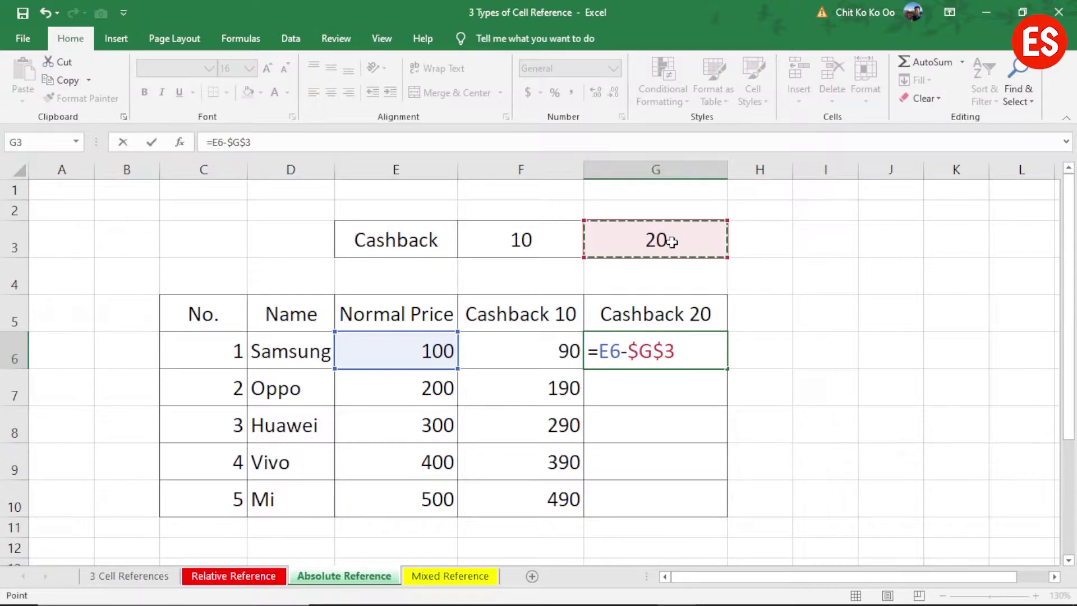
{"action": "key", "text": "Return"}
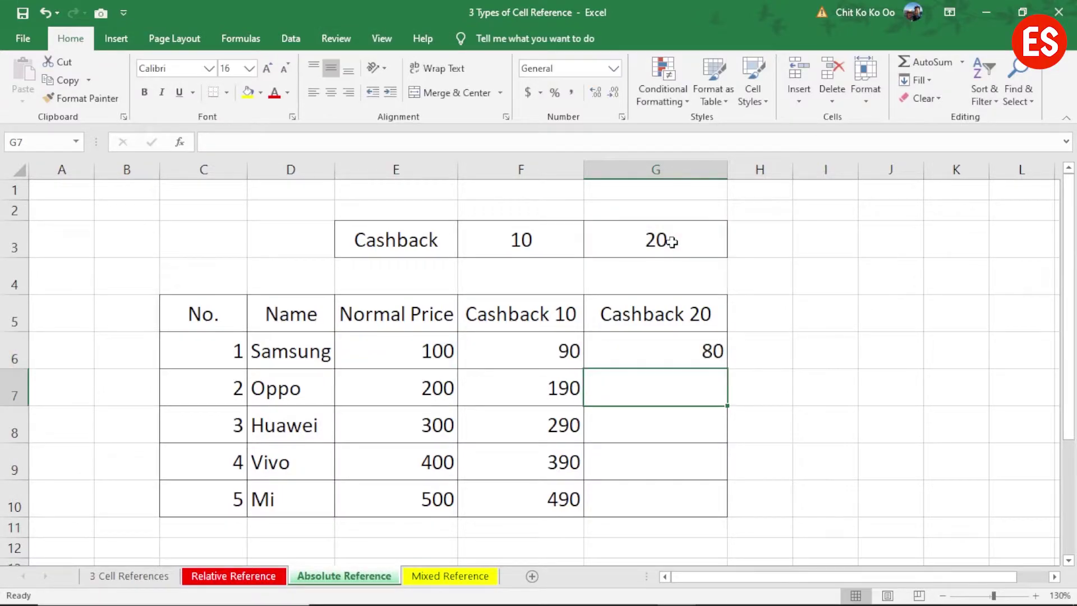
{"action": "left_click", "coordinate": [693, 361]}
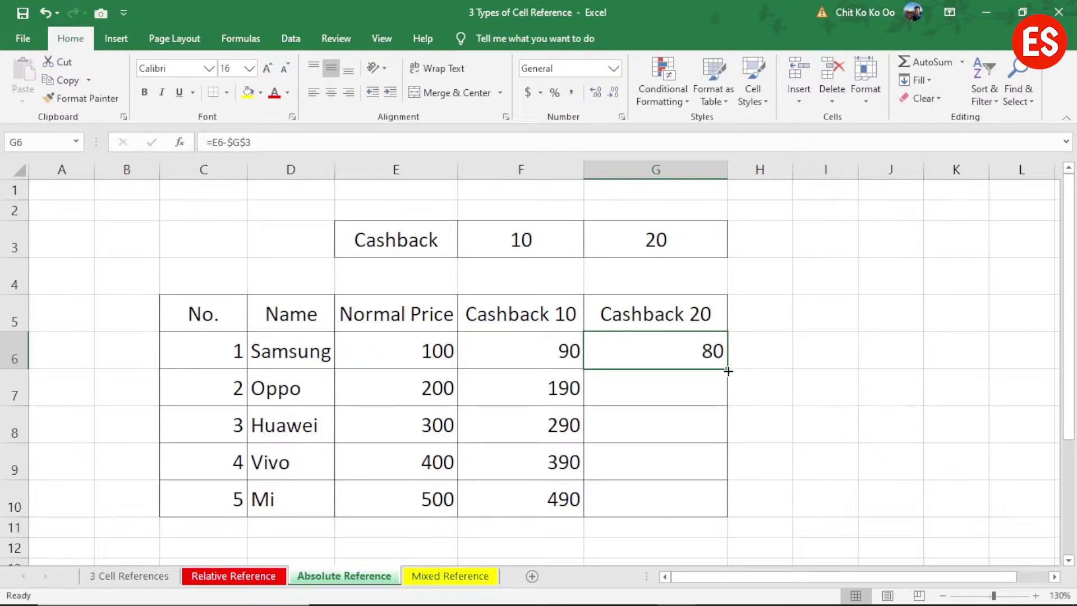
{"action": "left_click_drag", "start_coordinate": [726, 369], "coordinate": [728, 513]}
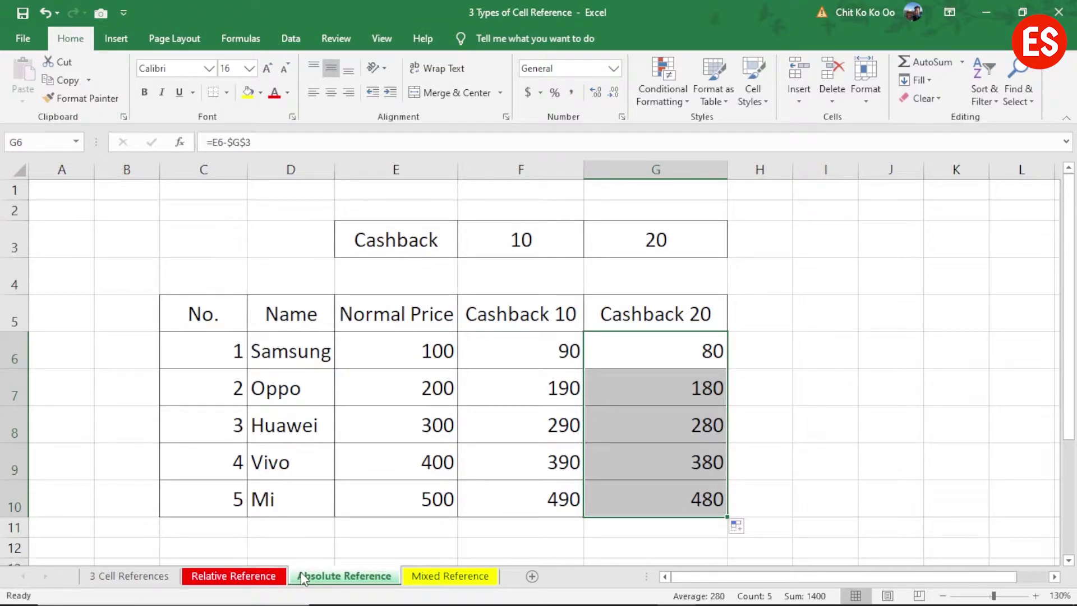
- On the Mixed Reference sheet, point out promotions Thingyan, Thidingyut, Christmas and cashbacks 10, 20, 30
{"action": "left_click", "coordinate": [450, 578]}
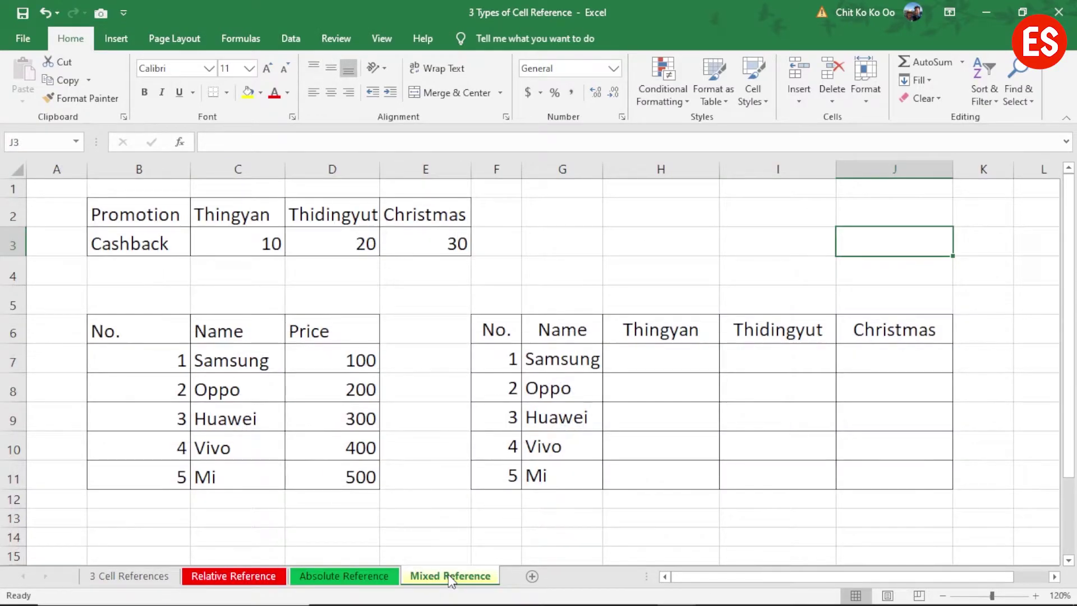
{"action": "left_click", "coordinate": [611, 448]}
{"action": "left_click", "coordinate": [409, 318]}
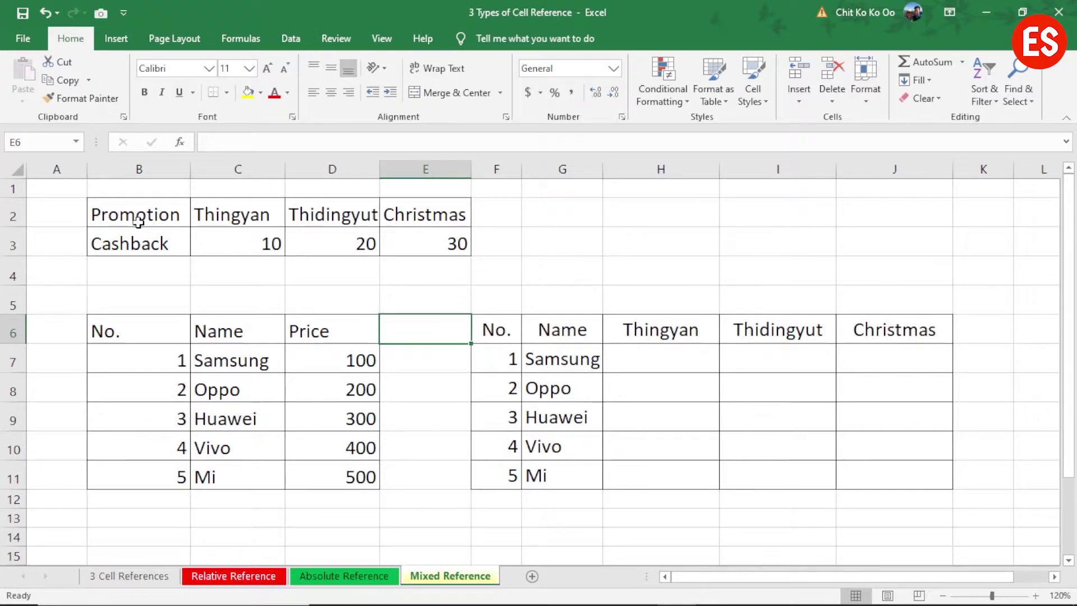
{"action": "left_click", "coordinate": [220, 244]}
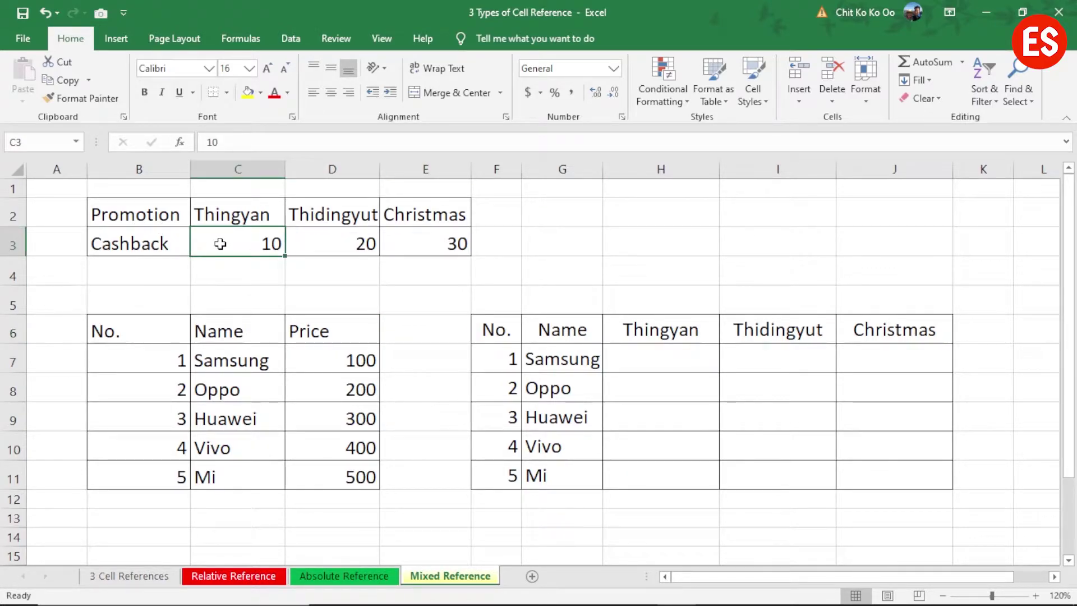
{"action": "left_click", "coordinate": [229, 218]}
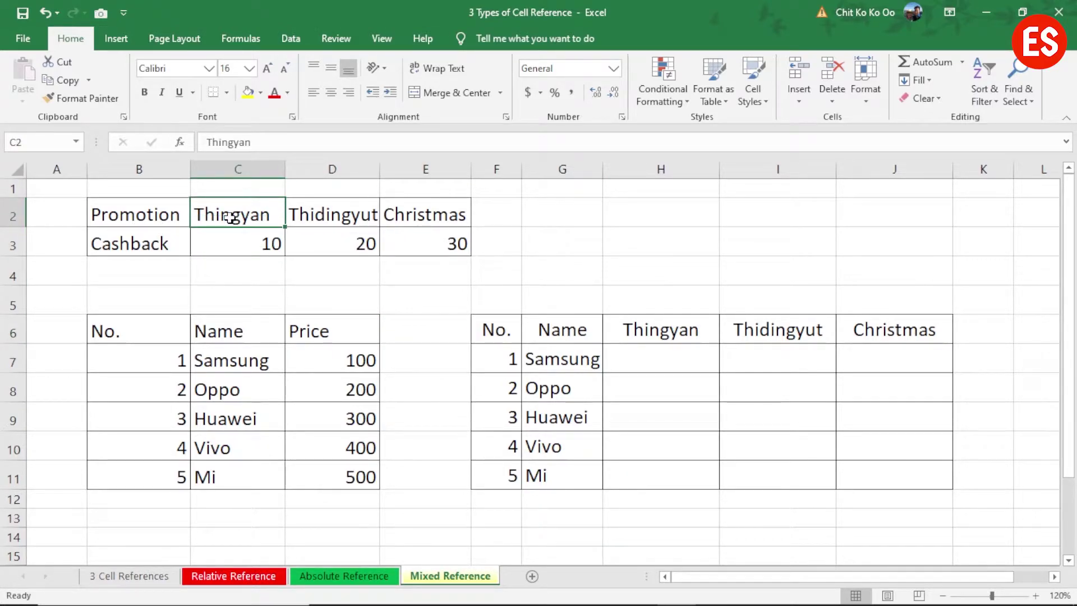
{"action": "left_click", "coordinate": [349, 212]}
{"action": "left_click", "coordinate": [408, 212]}
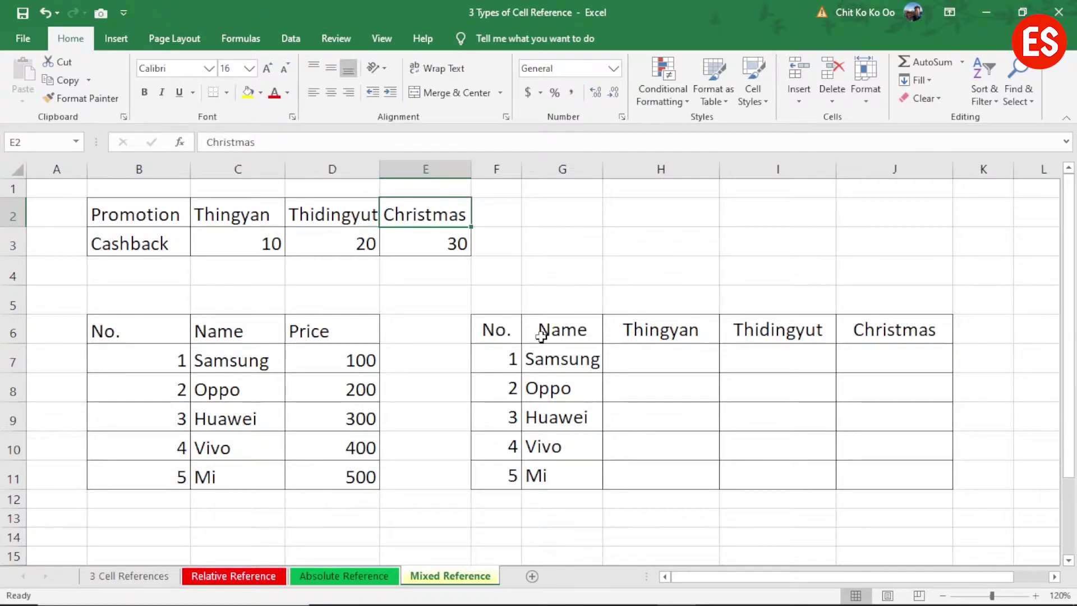
{"action": "left_click", "coordinate": [147, 245]}
{"action": "left_click", "coordinate": [264, 233]}
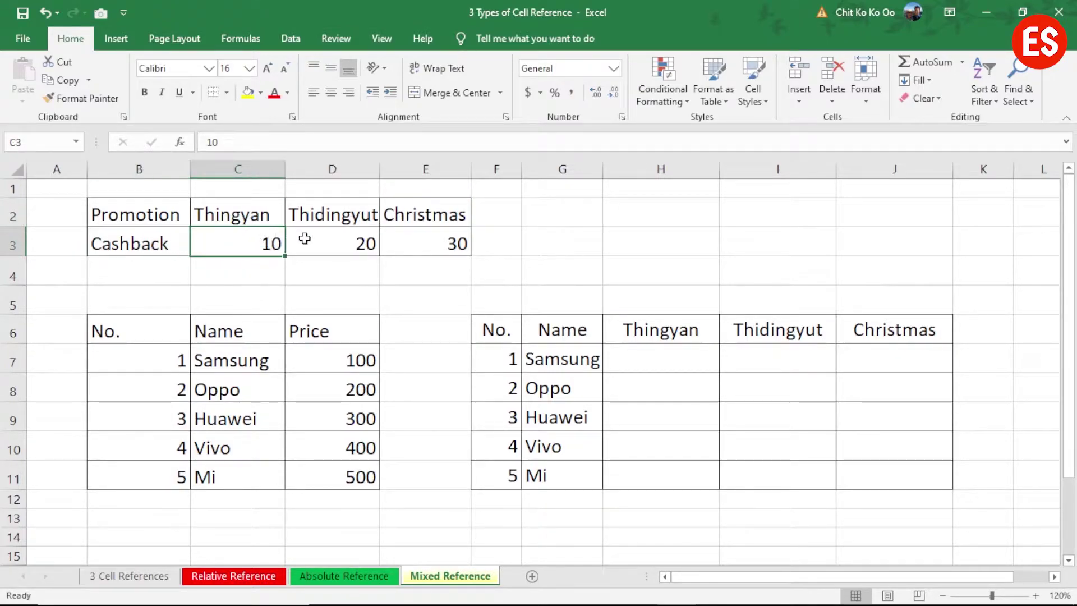
{"action": "left_click", "coordinate": [320, 240]}
{"action": "left_click", "coordinate": [449, 242]}
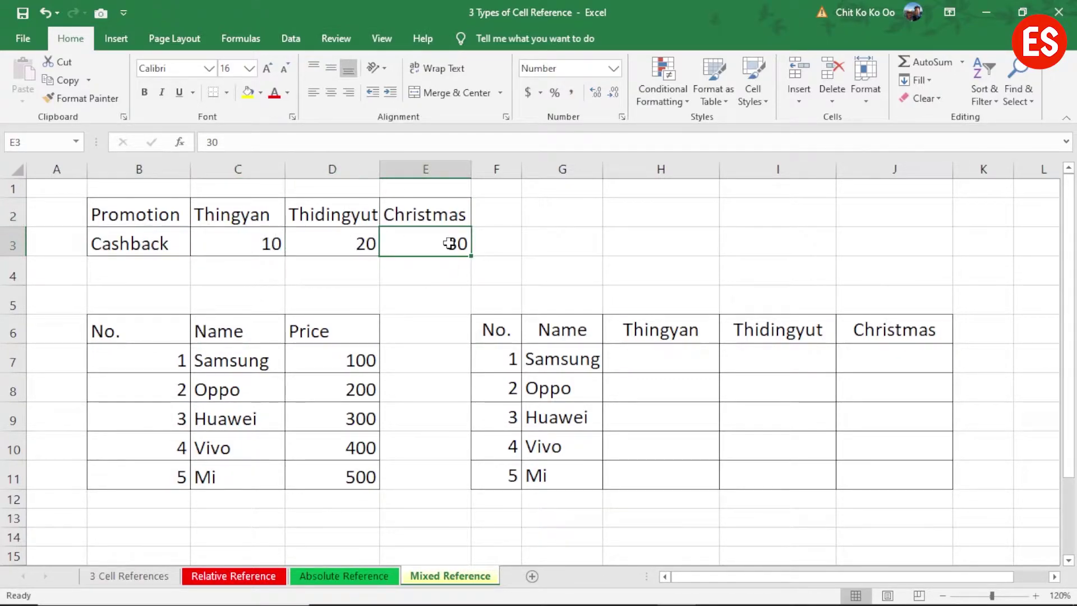
{"action": "left_click", "coordinate": [253, 245]}
{"action": "left_click", "coordinate": [357, 241]}
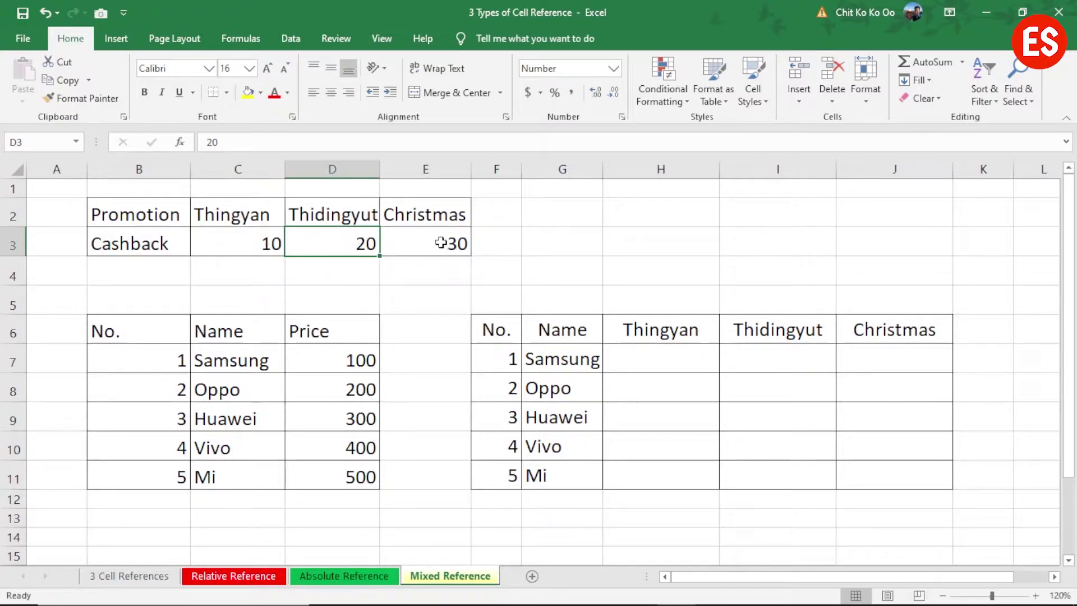
{"action": "left_click", "coordinate": [448, 242]}
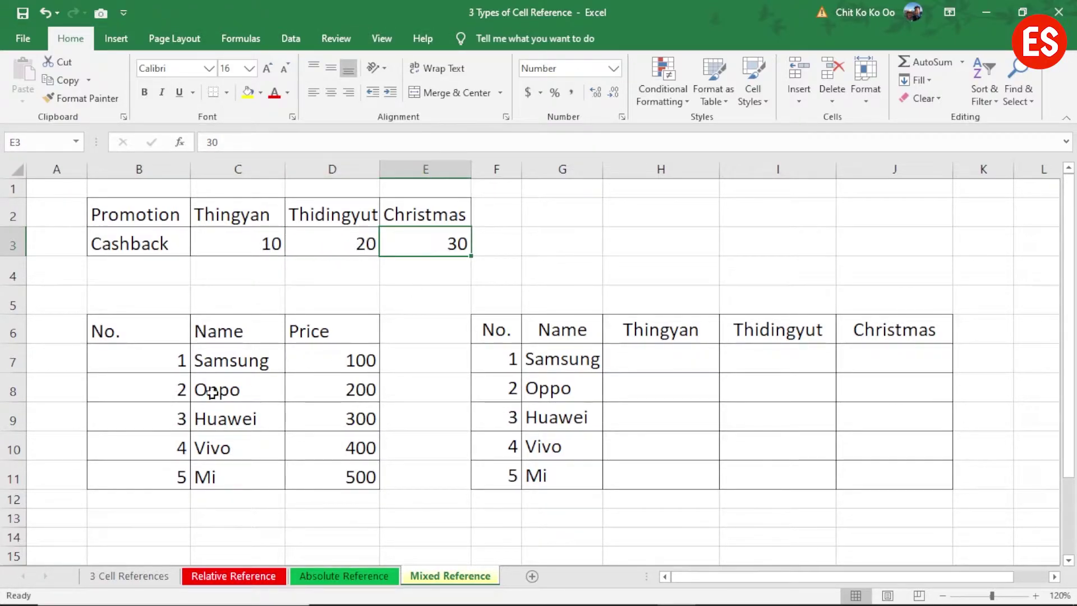
- Highlight the phone names, their prices and the three empty promotion result columns
{"action": "left_click_drag", "start_coordinate": [268, 358], "coordinate": [252, 476]}
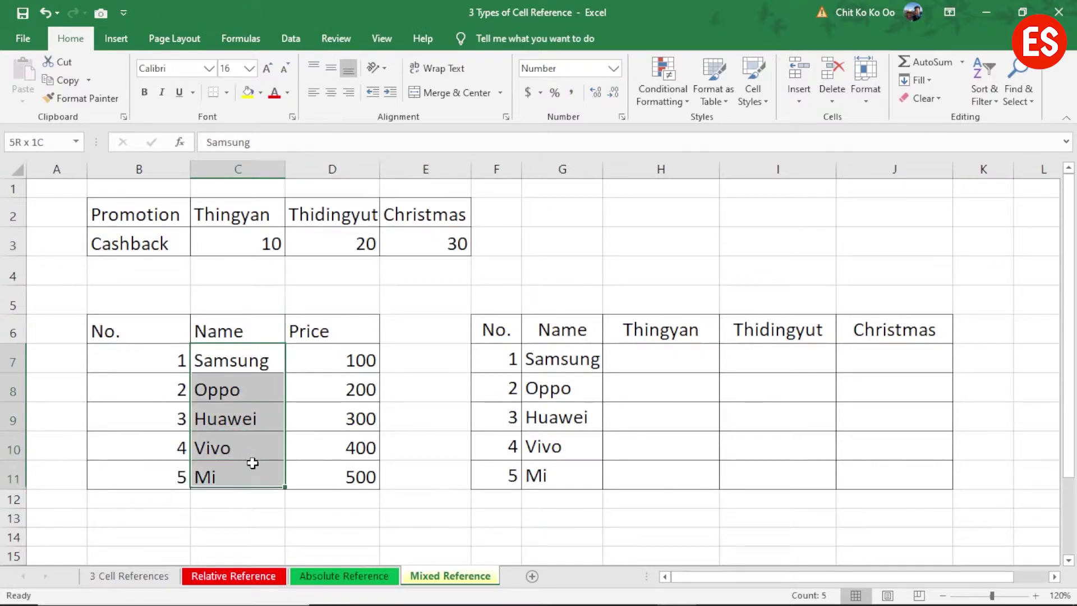
{"action": "left_click", "coordinate": [358, 361]}
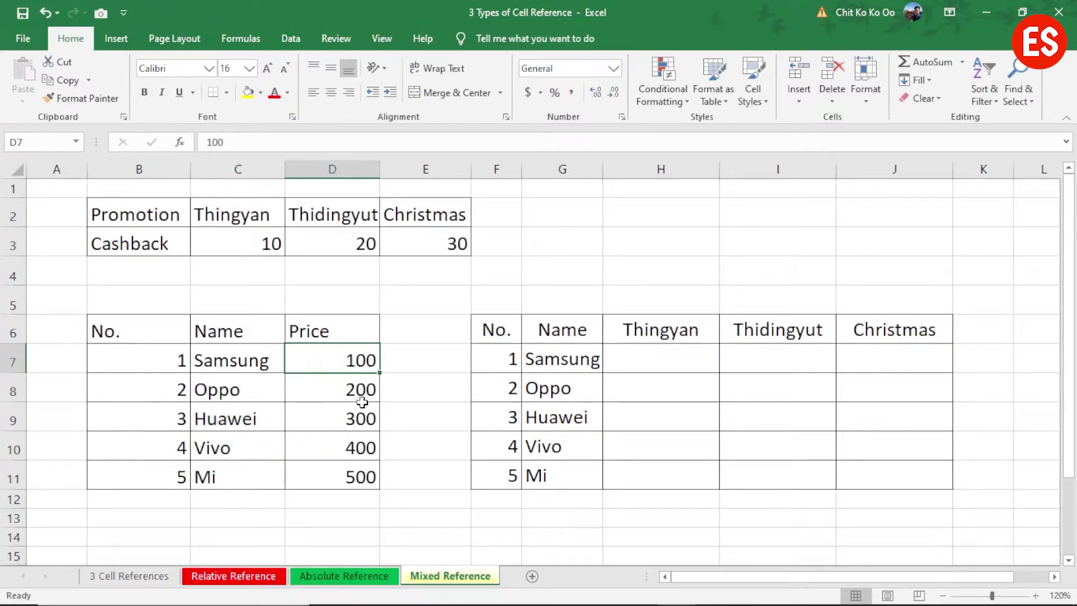
{"action": "left_click", "coordinate": [355, 418]}
{"action": "left_click", "coordinate": [357, 448]}
{"action": "left_click_drag", "start_coordinate": [341, 366], "coordinate": [337, 471]}
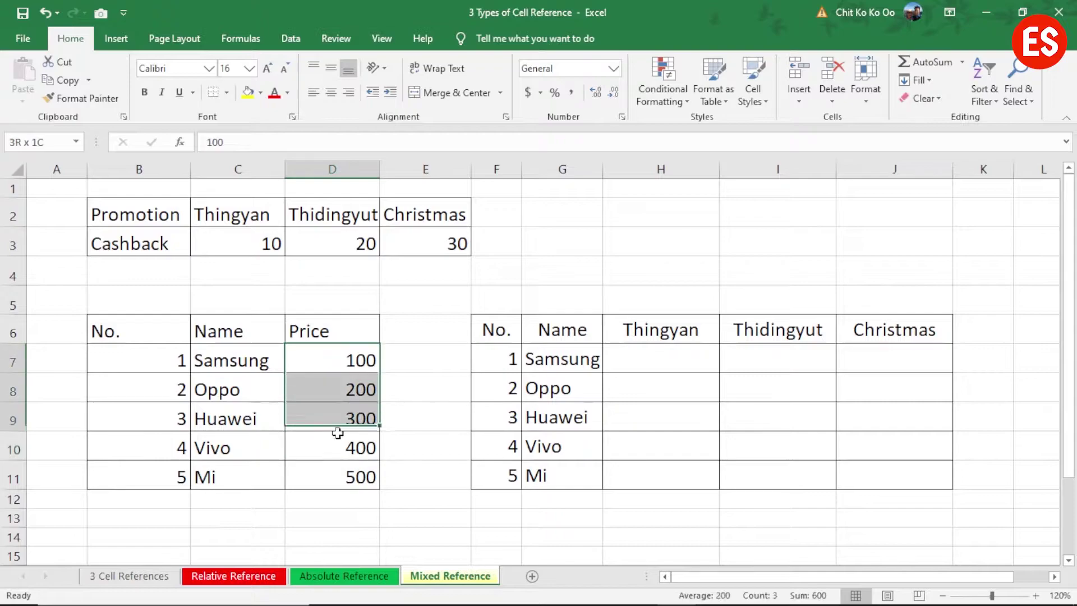
{"action": "left_click", "coordinate": [339, 368]}
{"action": "left_click", "coordinate": [263, 243]}
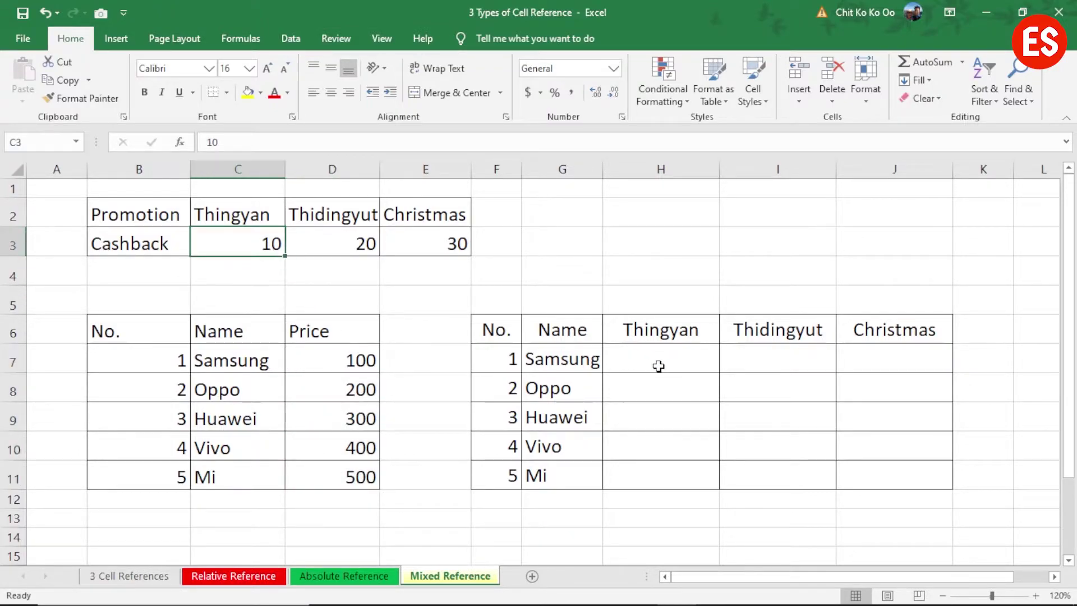
{"action": "left_click_drag", "start_coordinate": [676, 365], "coordinate": [668, 469]}
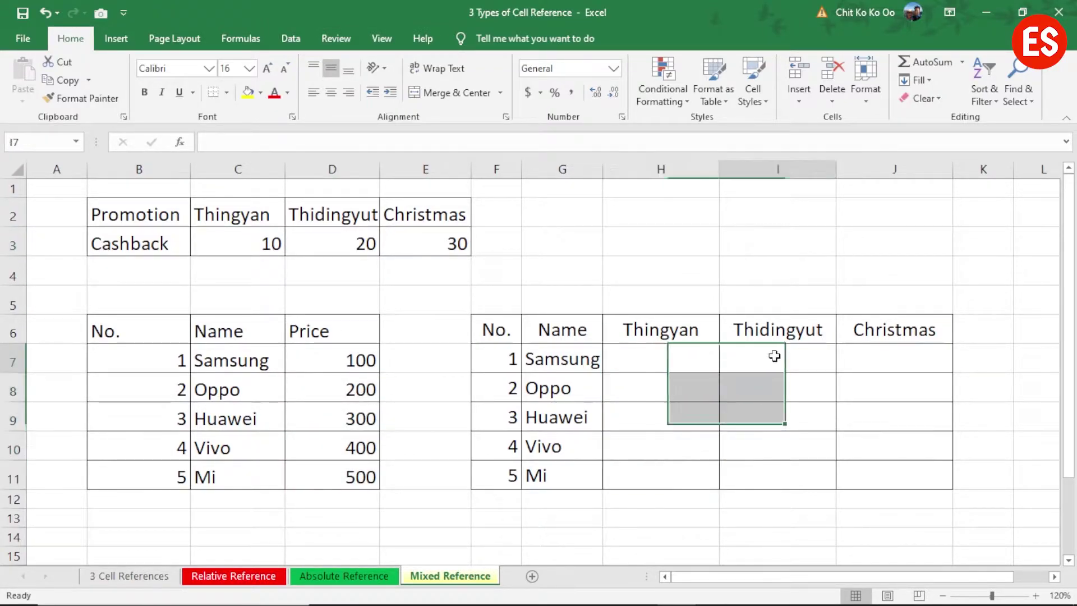
{"action": "left_click_drag", "start_coordinate": [774, 356], "coordinate": [774, 481]}
{"action": "left_click_drag", "start_coordinate": [880, 353], "coordinate": [893, 483]}
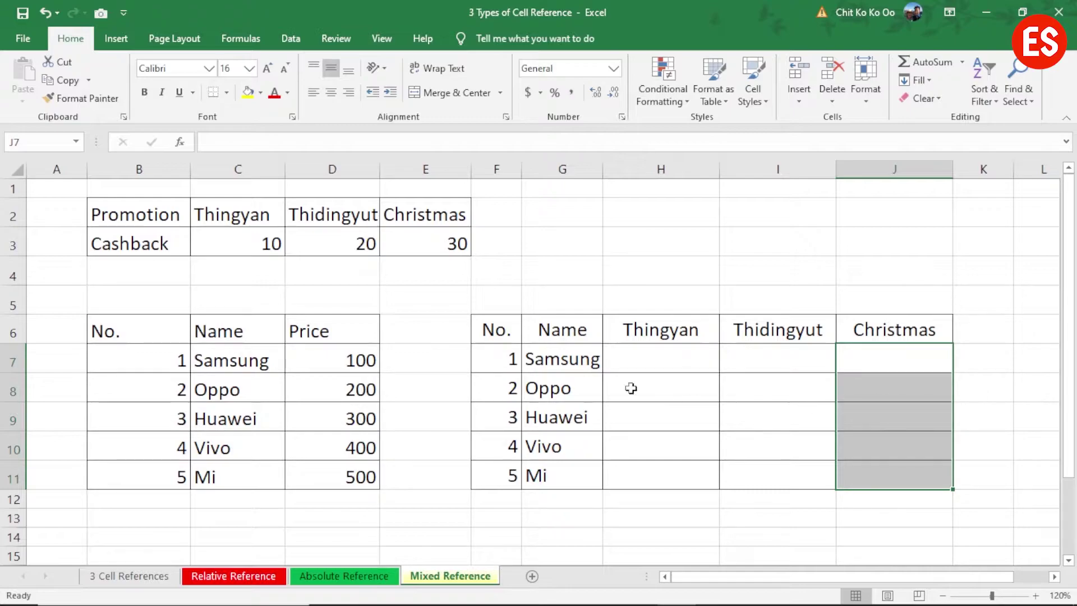
- Relate Samsung's price 100 and the Thingyan cashback 10 to Samsung's Thingyan result cell
{"action": "left_click", "coordinate": [348, 364]}
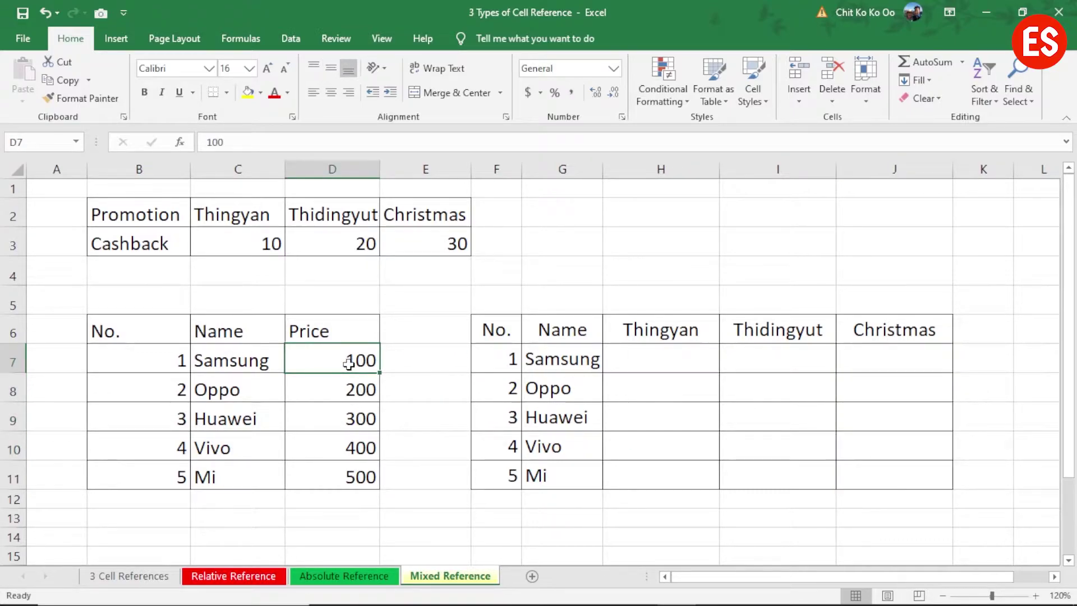
{"action": "left_click", "coordinate": [250, 246]}
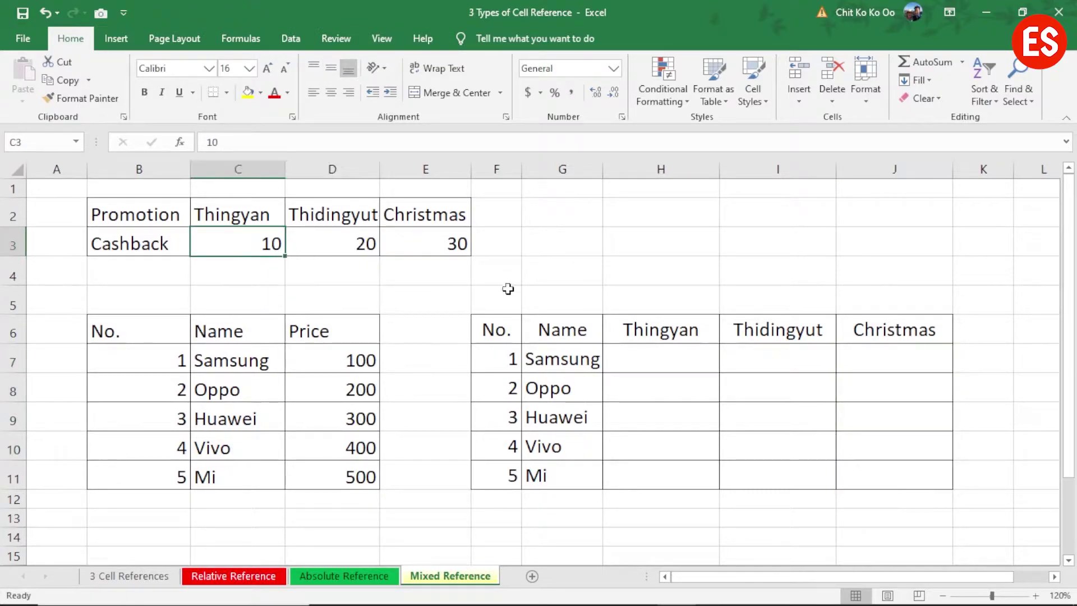
{"action": "left_click", "coordinate": [639, 368]}
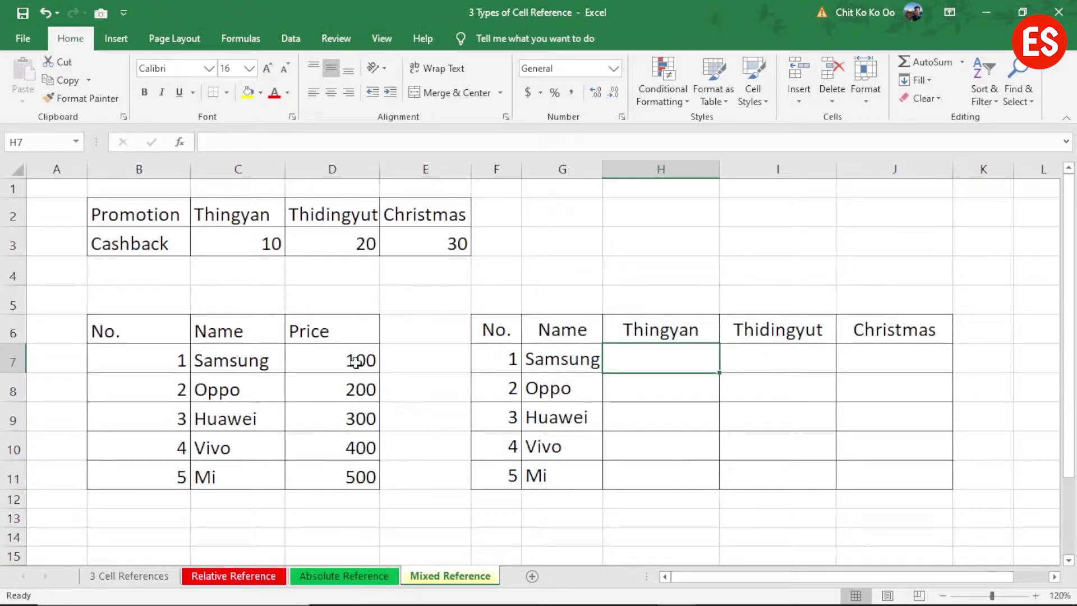
{"action": "left_click", "coordinate": [357, 362]}
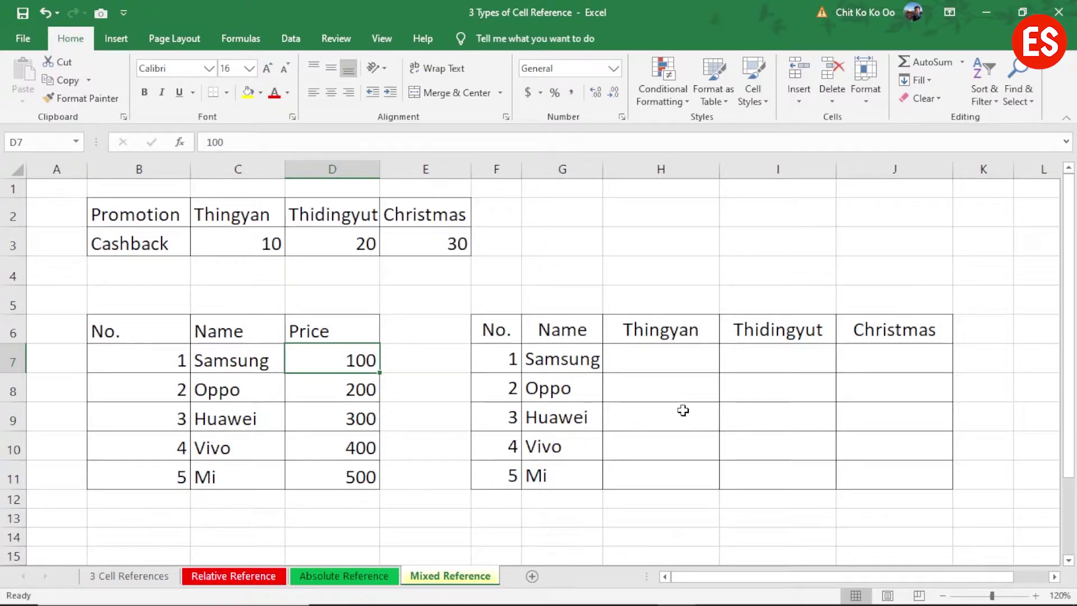
- Start a formula in H7 that references Samsung's price 100 in D7
{"action": "left_click", "coordinate": [692, 359]}
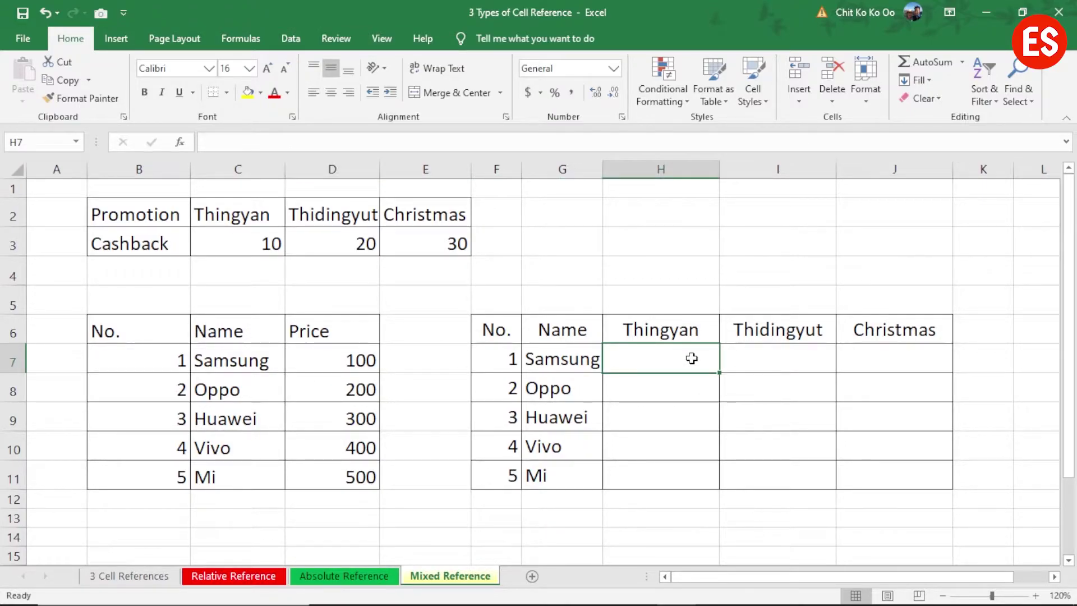
{"action": "type", "text": "="}
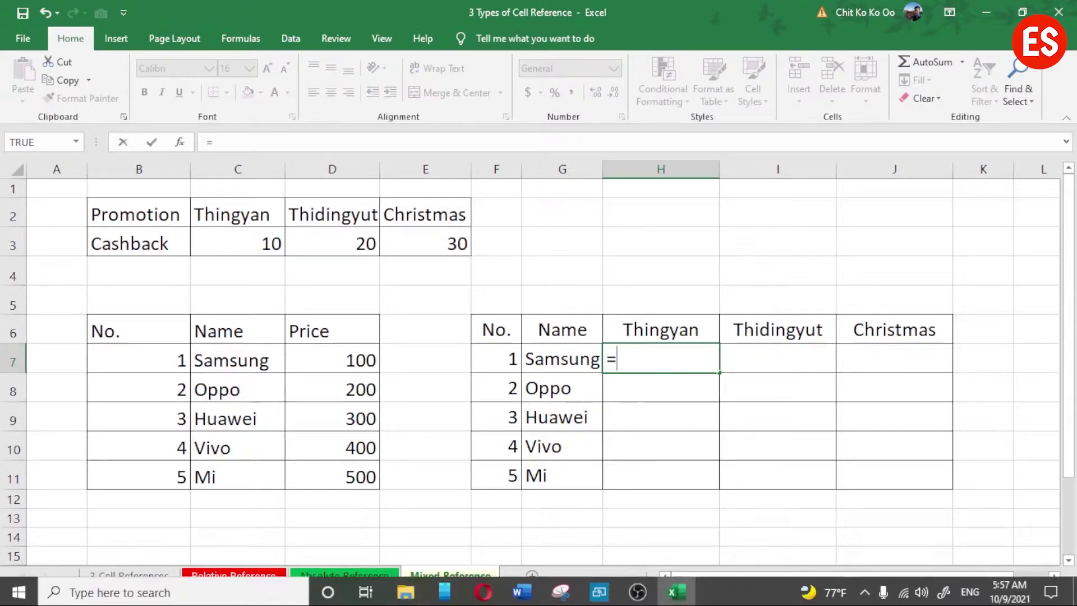
{"action": "left_click", "coordinate": [346, 359]}
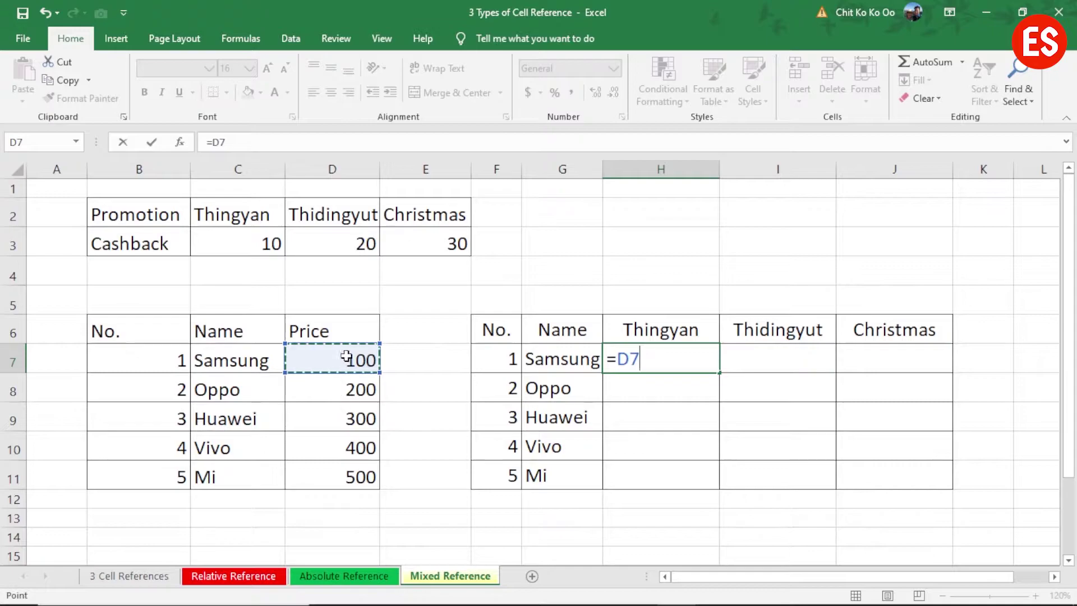
{"action": "left_click", "coordinate": [349, 354]}
{"action": "key", "text": "F4"}
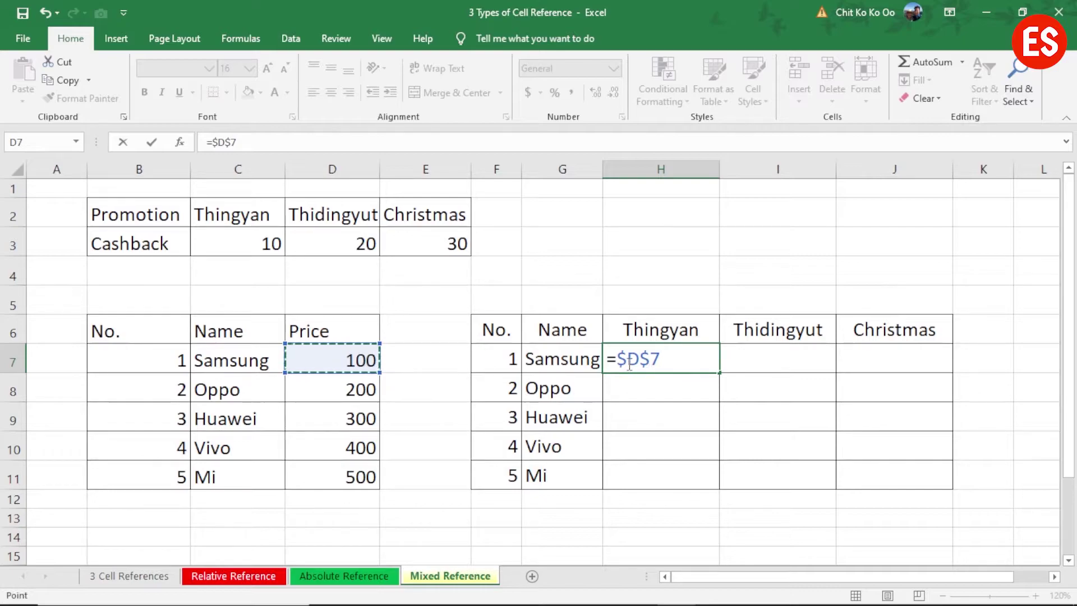
{"action": "left_click", "coordinate": [317, 361]}
{"action": "key", "text": "F4"}
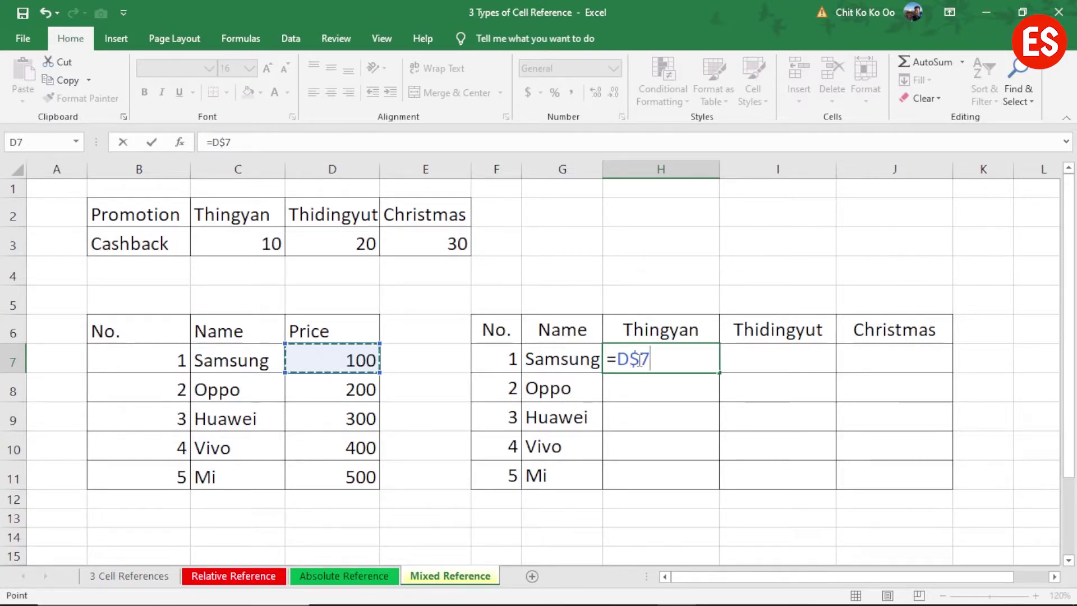
{"action": "key", "text": "F4"}
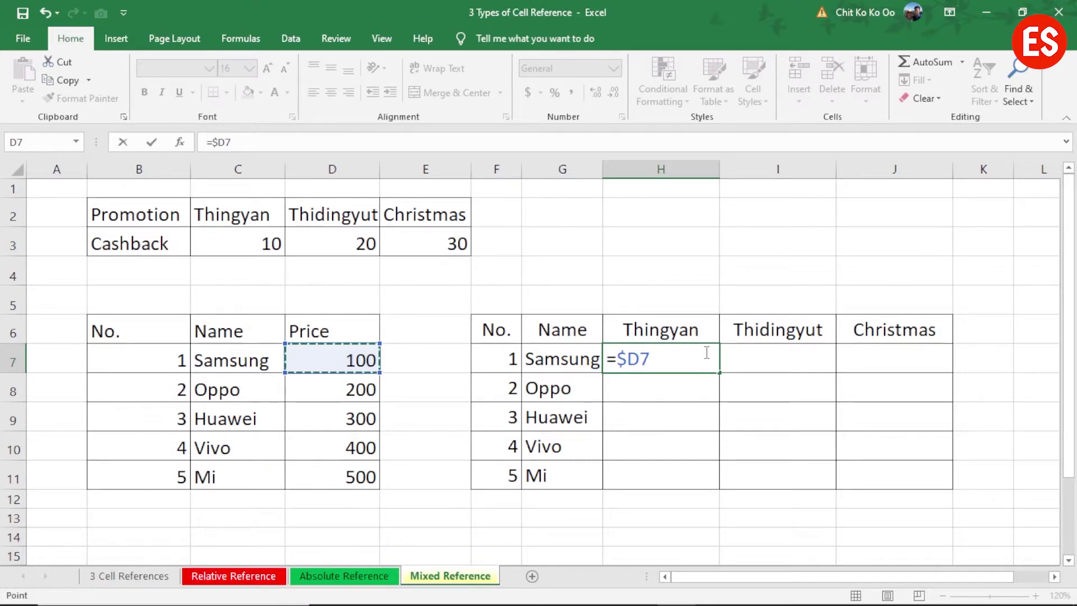
{"action": "key", "text": "F4"}
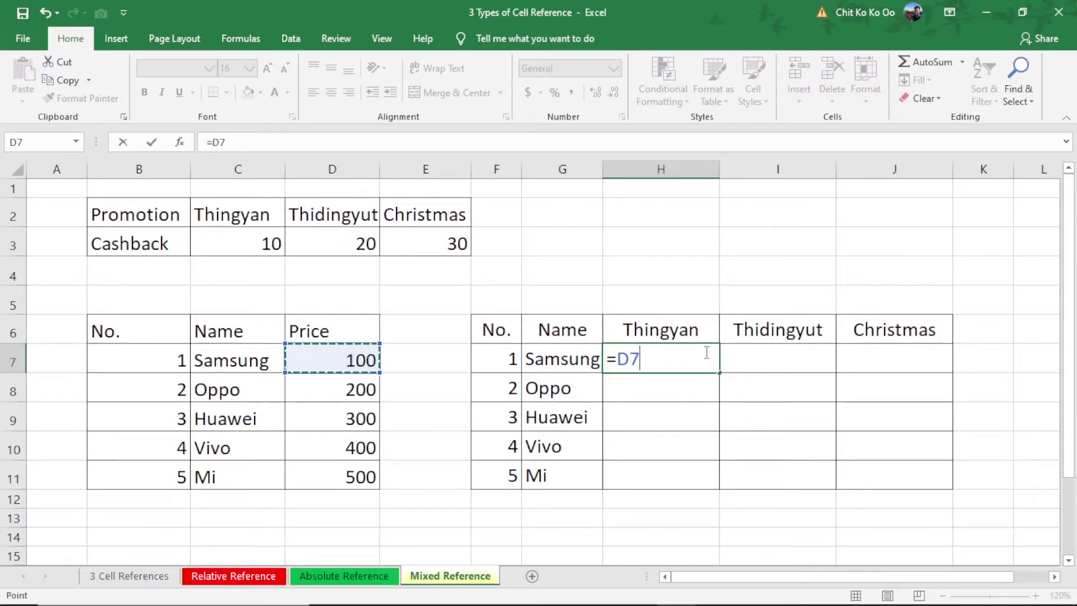
- Cycle H7's D7 reference with F4 through $D$7 and D$7 to $D7
{"action": "key", "text": "F4"}
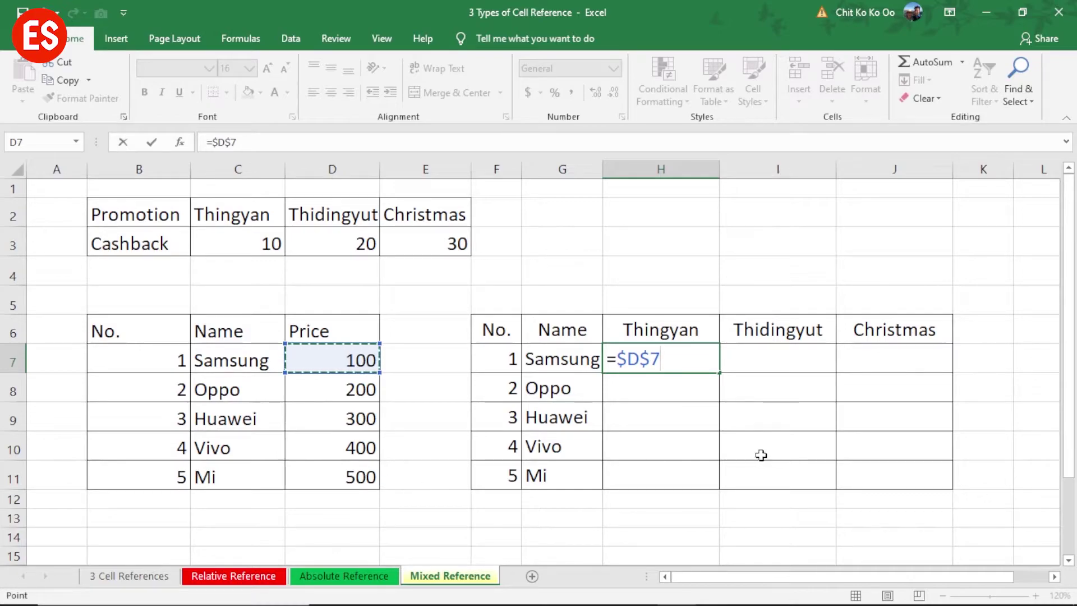
{"action": "key", "text": "F4"}
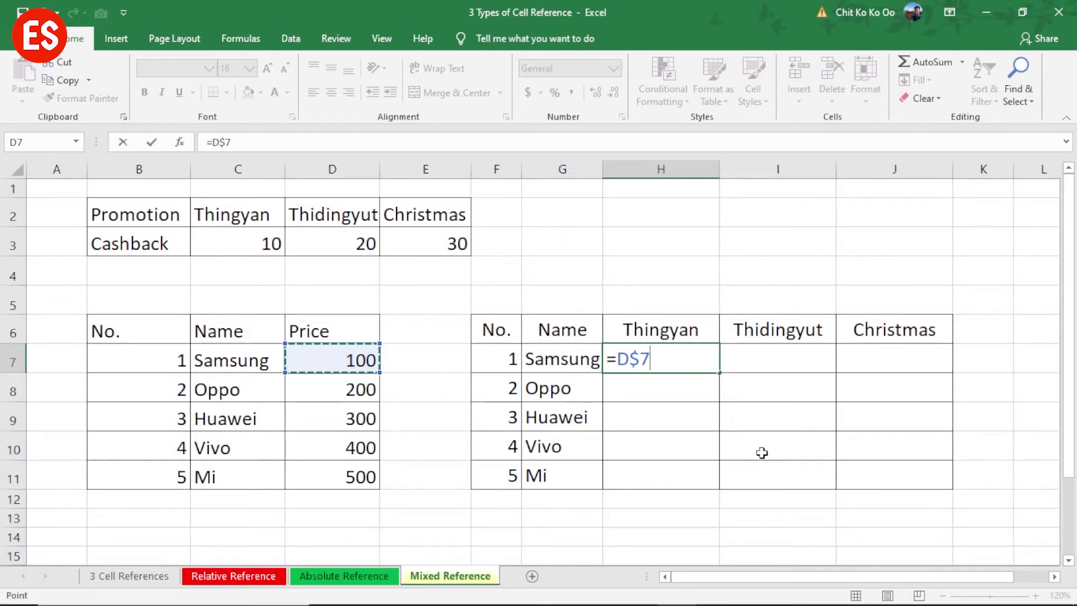
{"action": "key", "text": "F4"}
- Extend H7's formula with -C$3, subtracting the Thingyan cashback with its row locked
{"action": "left_click", "coordinate": [652, 359]}
{"action": "type", "text": "-"}
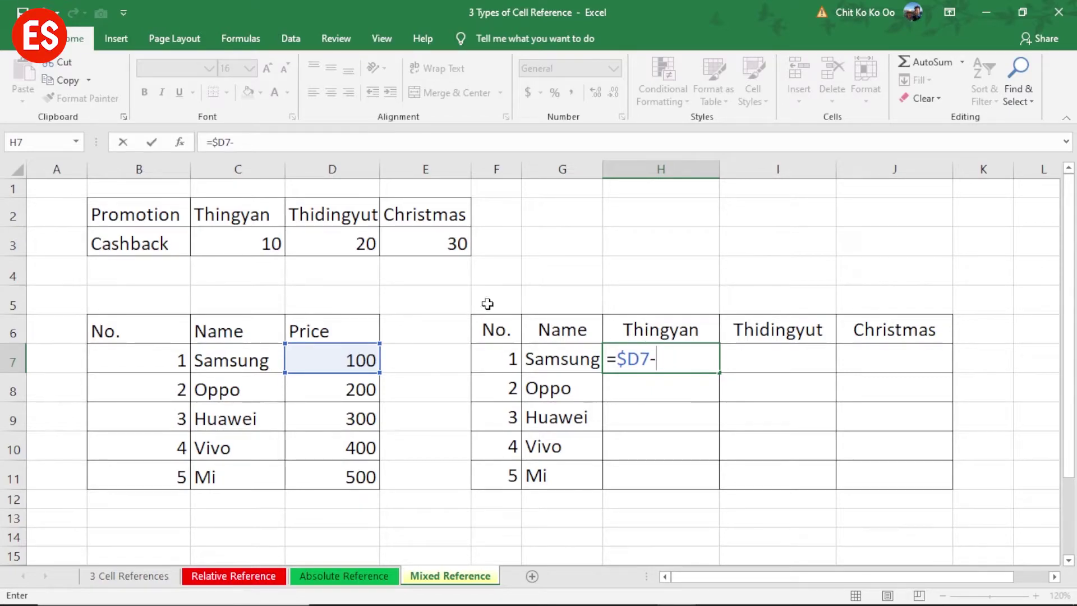
{"action": "left_click", "coordinate": [235, 240]}
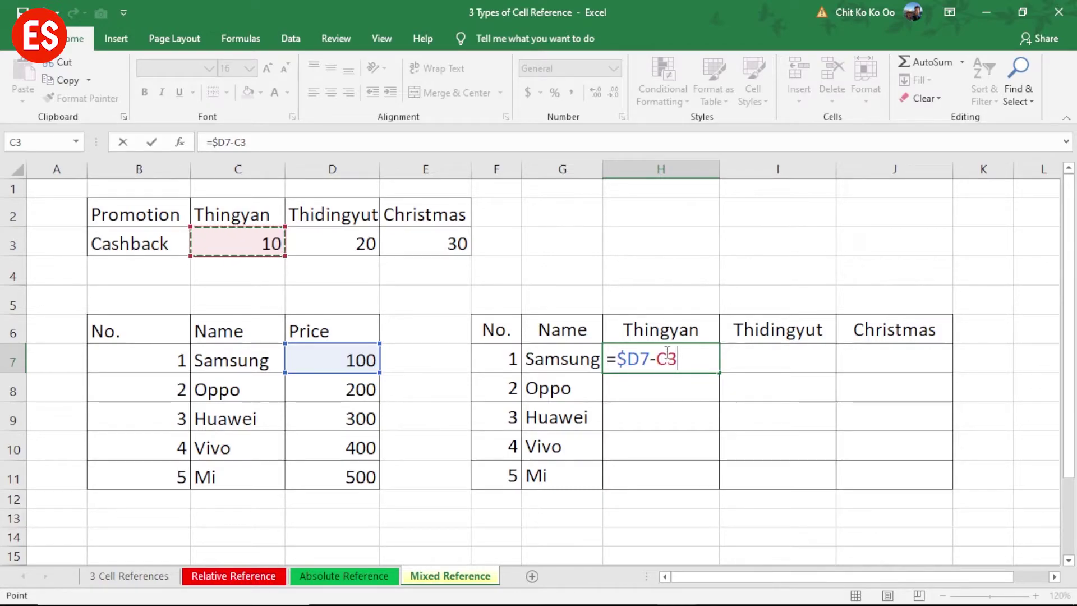
{"action": "key", "text": "F4"}
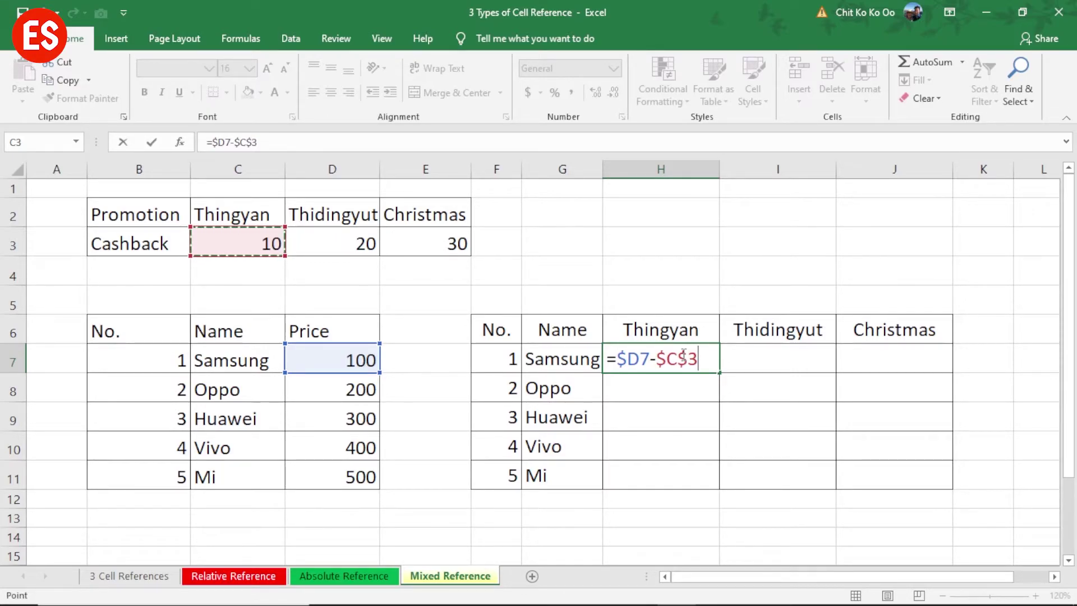
{"action": "key", "text": "F4"}
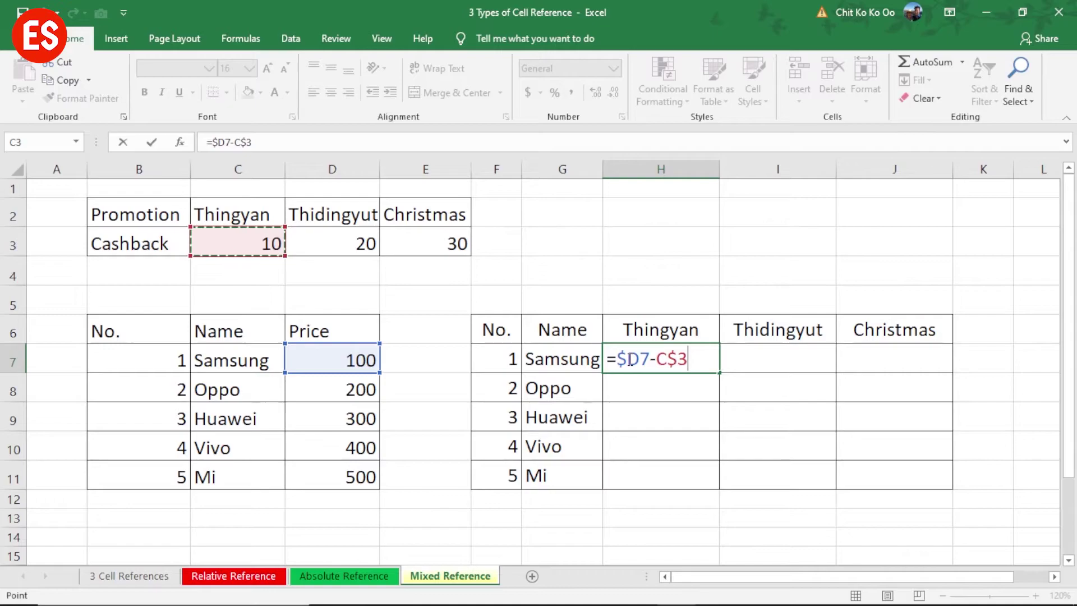
- Commit =$D7-C$3 in H7 and fill it across to J7 and down to row 11
{"action": "key", "text": "Return"}
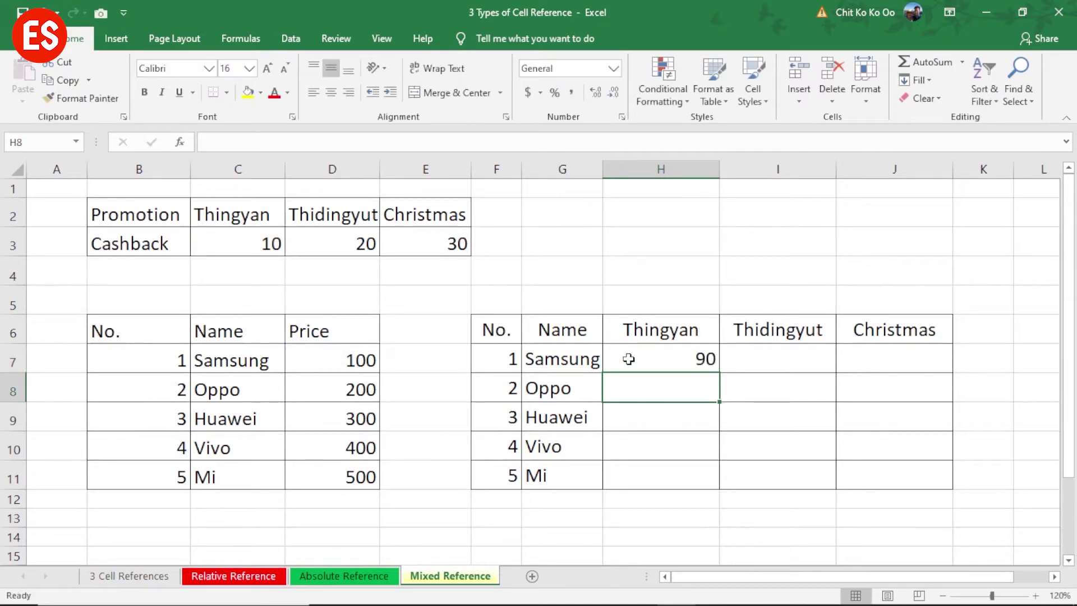
{"action": "left_click", "coordinate": [642, 356]}
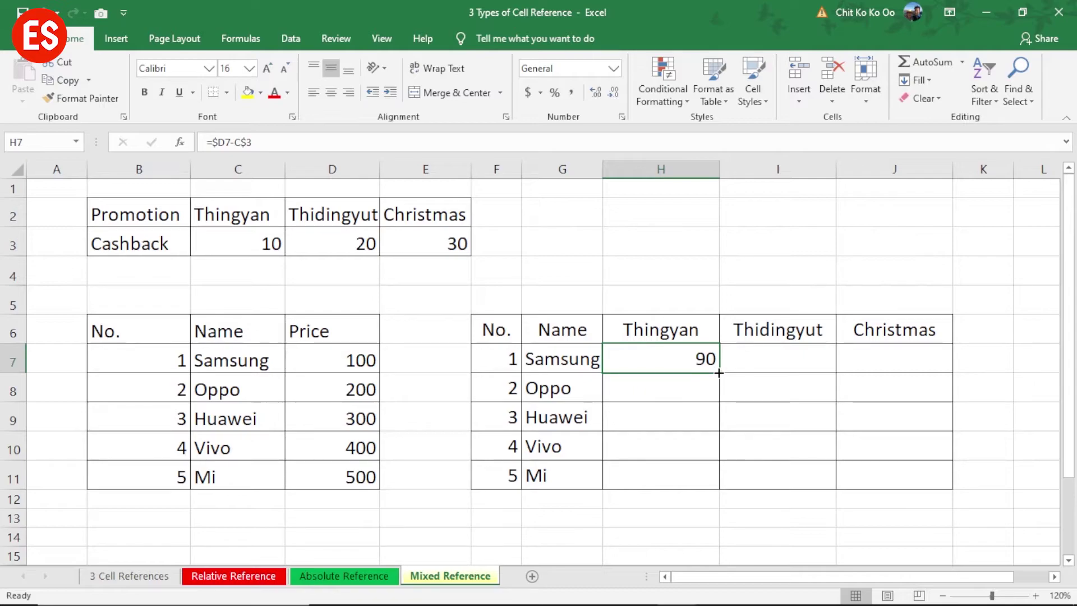
{"action": "left_click_drag", "start_coordinate": [727, 372], "coordinate": [918, 379]}
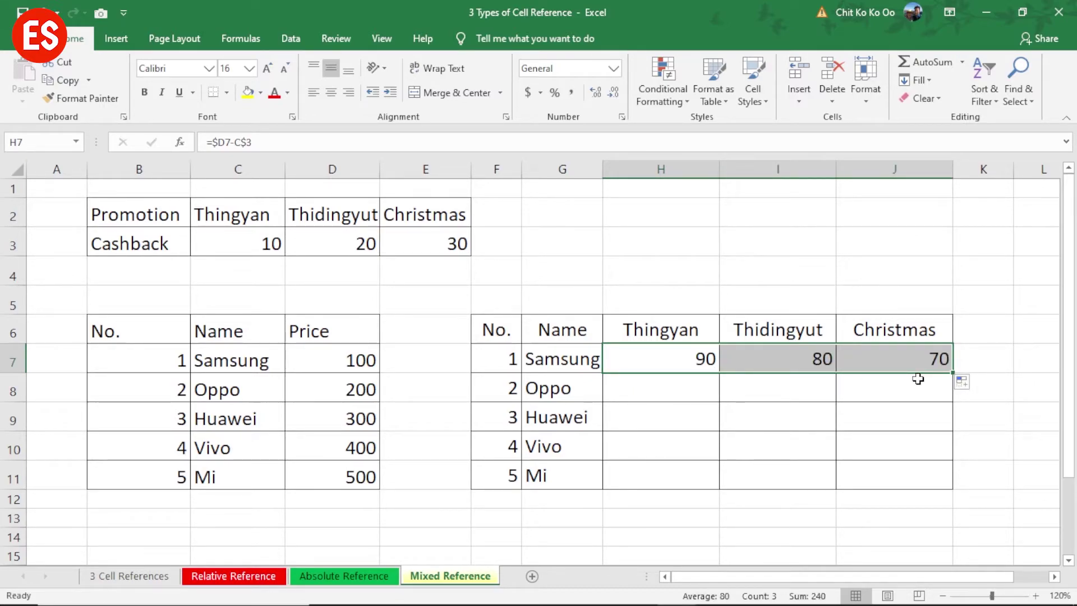
{"action": "left_click_drag", "start_coordinate": [954, 374], "coordinate": [957, 483]}
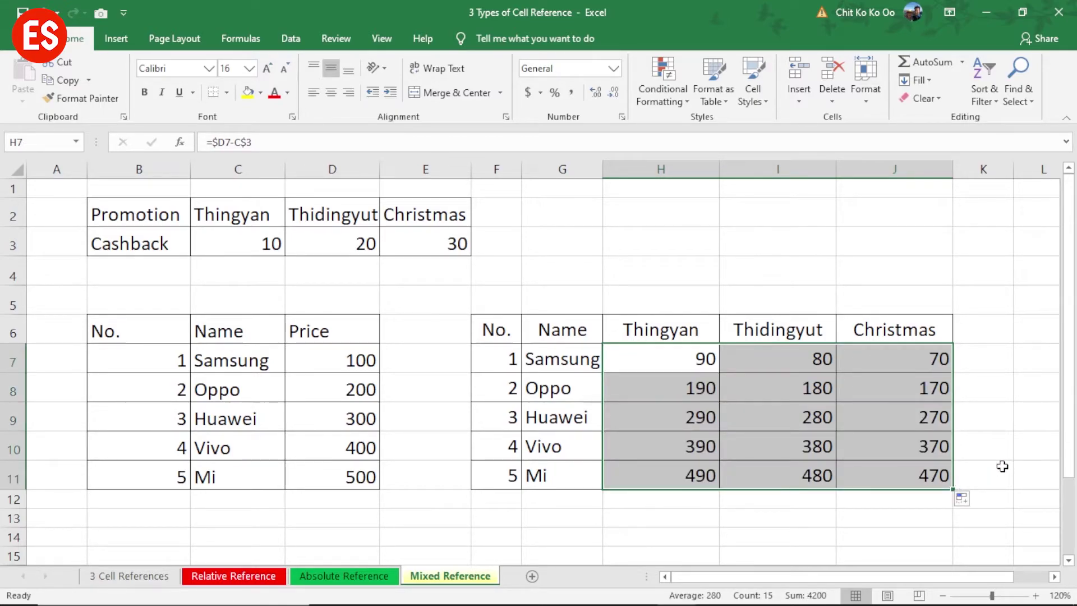
- Check the copied formulas in H11, I11 and J11
{"action": "left_click", "coordinate": [674, 480]}
{"action": "left_click", "coordinate": [813, 482]}
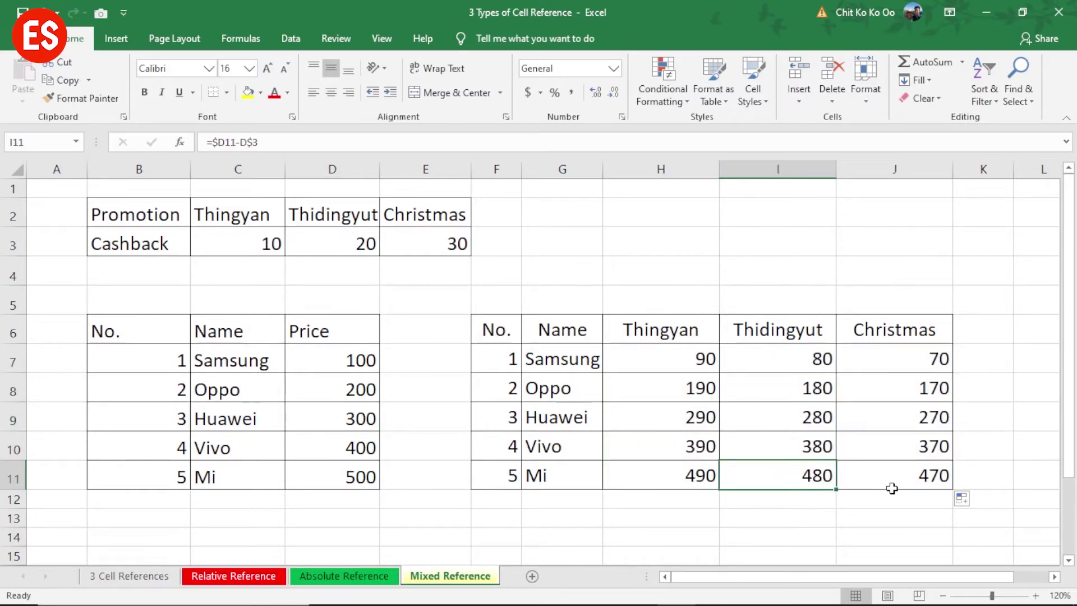
{"action": "left_click", "coordinate": [947, 477]}
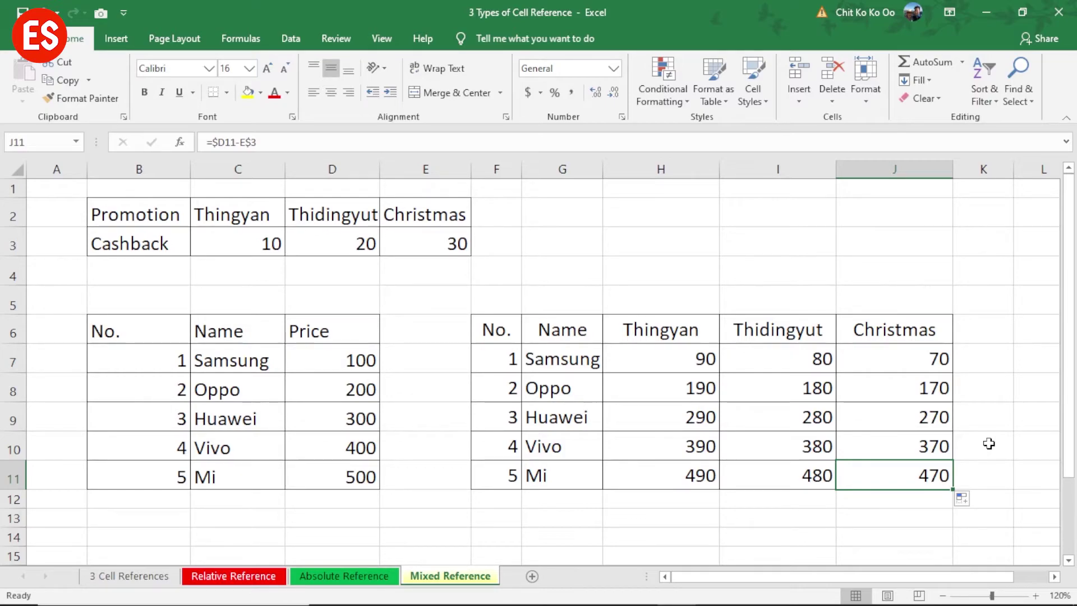
- Clear all the results from the grid H7:J11
{"action": "left_click", "coordinate": [1009, 449]}
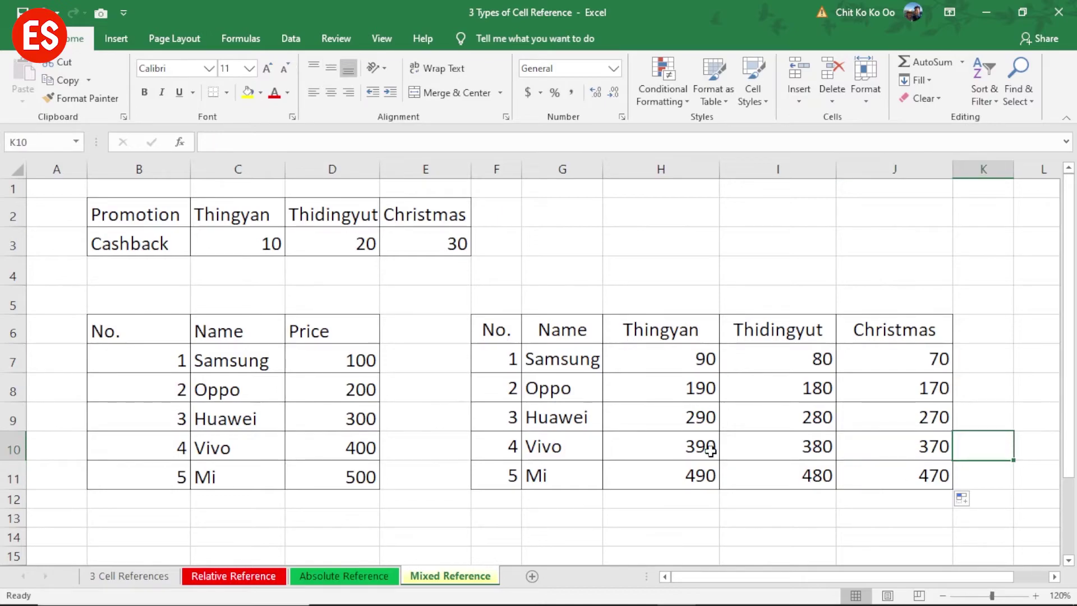
{"action": "left_click_drag", "start_coordinate": [660, 356], "coordinate": [900, 469]}
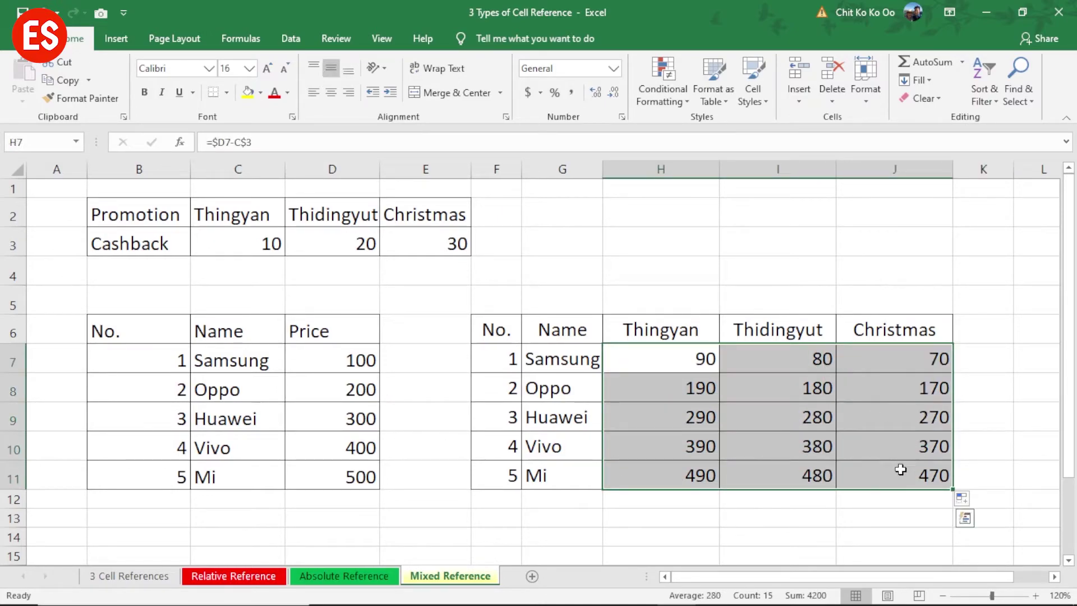
{"action": "key", "text": "Delete"}
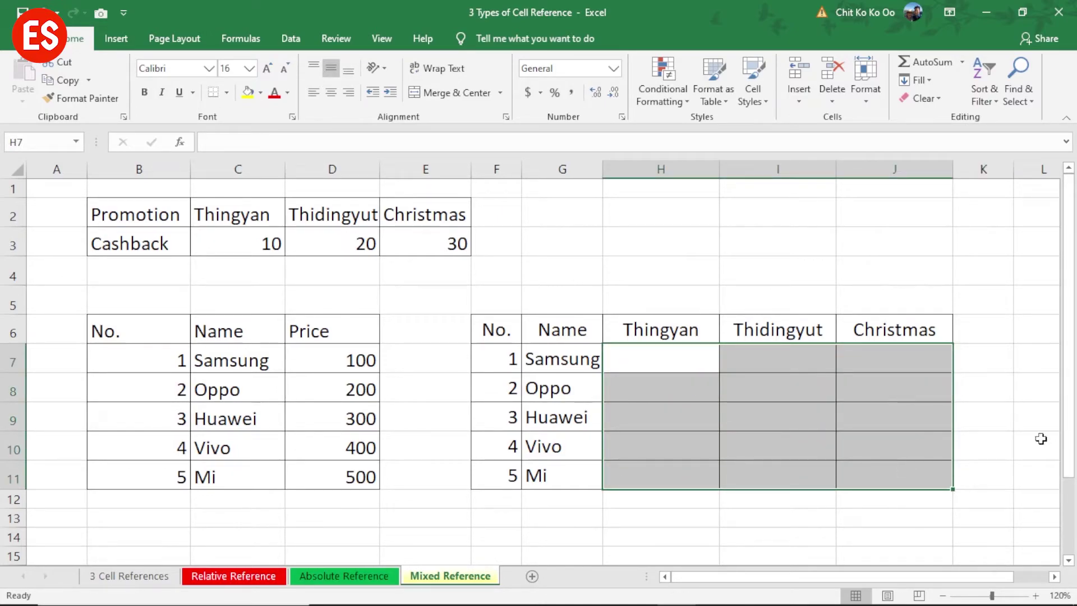
{"action": "left_click", "coordinate": [980, 426]}
- Start H7's formula as =$D7, locking the column of Samsung's price
{"action": "left_click", "coordinate": [627, 361]}
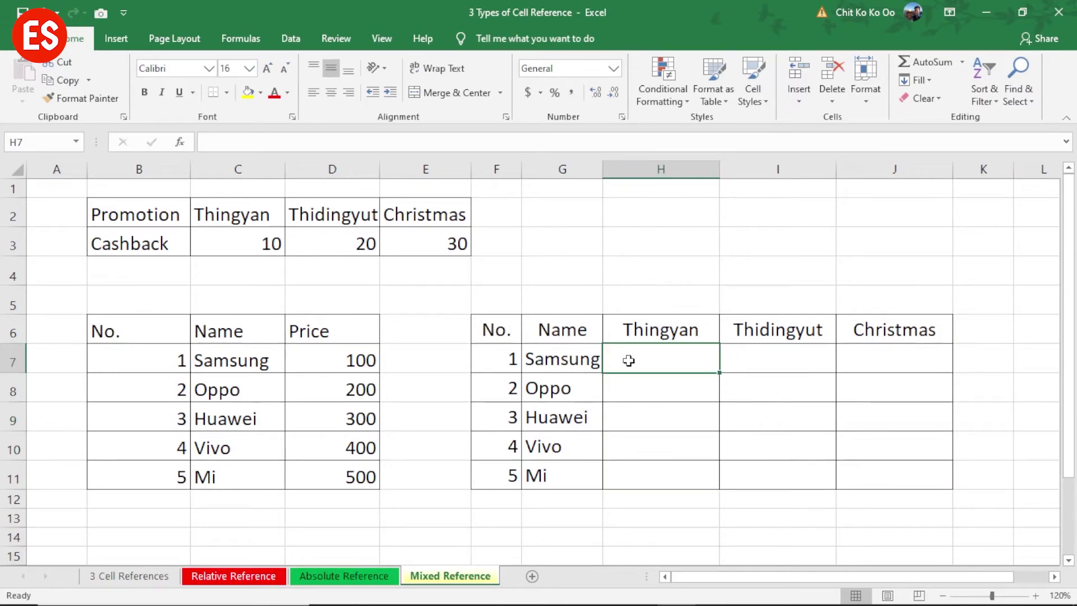
{"action": "type", "text": "="}
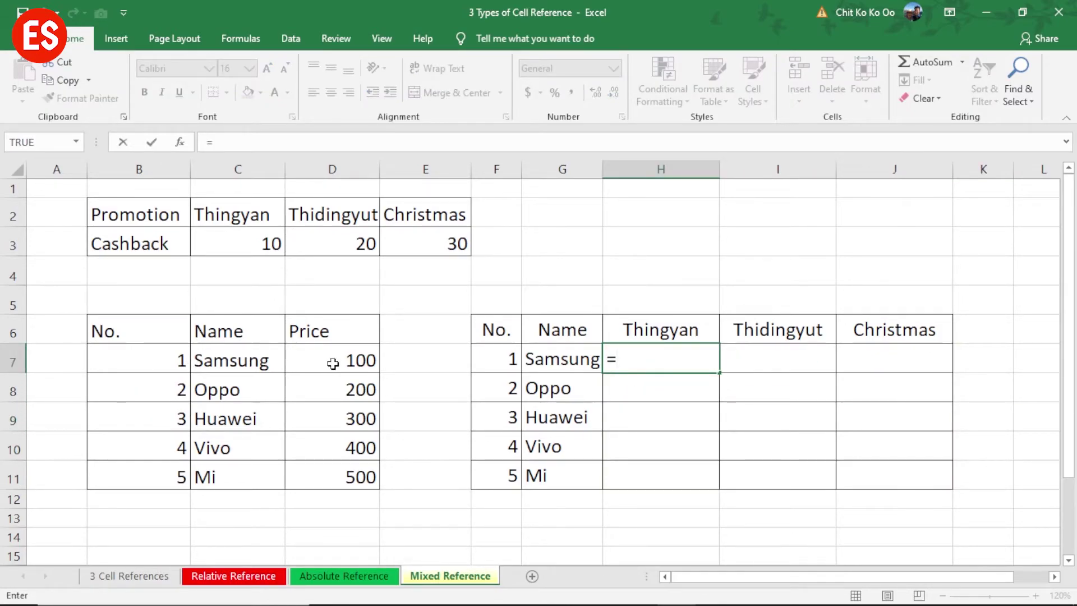
{"action": "left_click", "coordinate": [313, 366]}
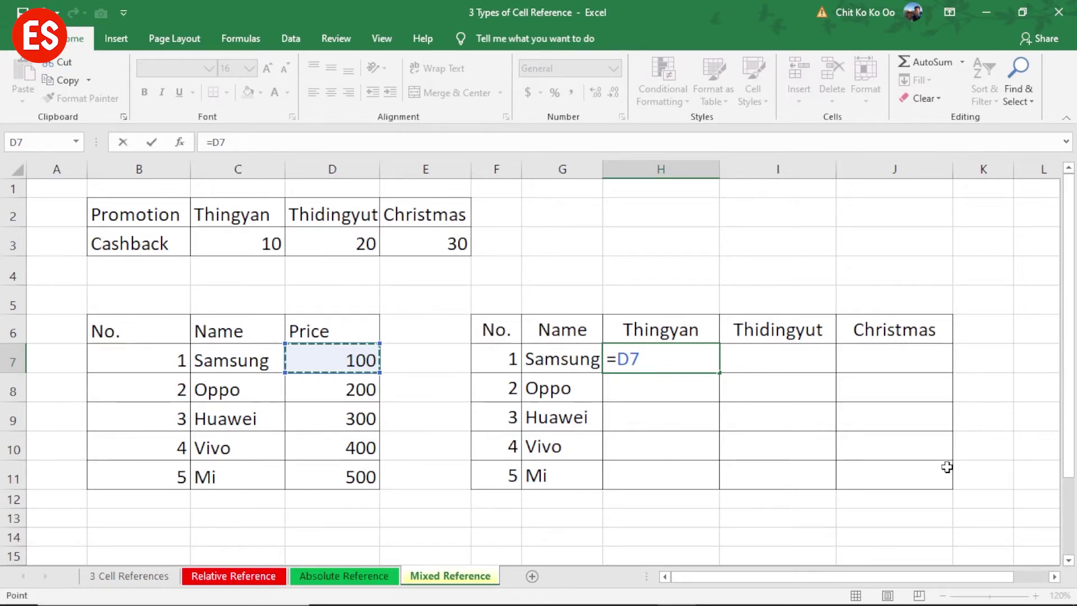
{"action": "key", "text": "F4"}
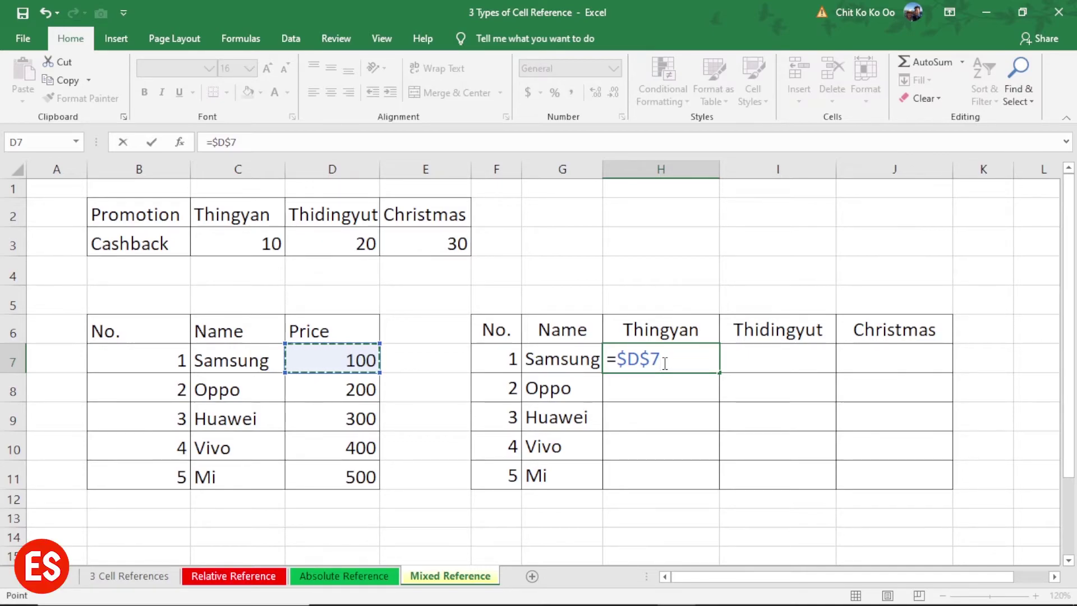
{"action": "key", "text": "F4"}
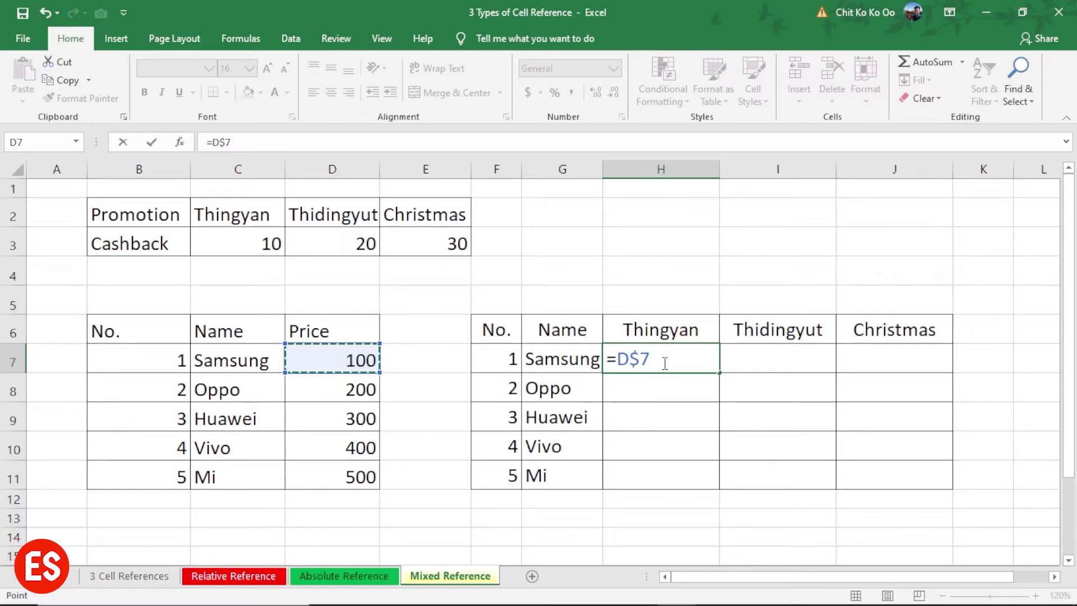
{"action": "key", "text": "F4"}
- Add -C$3 to H7's formula, subtracting the Thingyan cashback in C3 with its row locked
{"action": "type", "text": "-"}
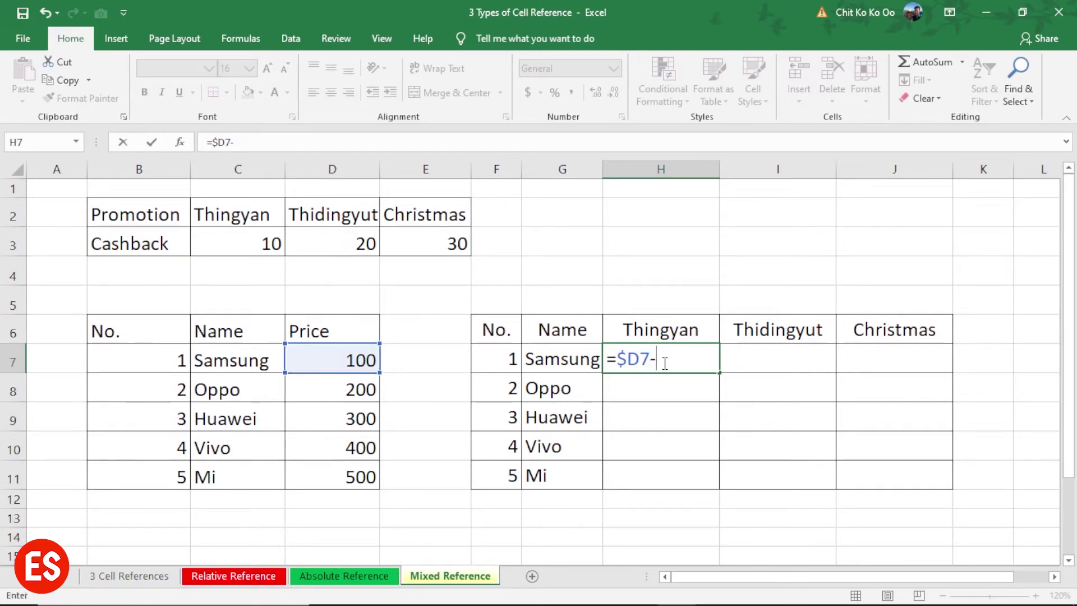
{"action": "left_click", "coordinate": [246, 242]}
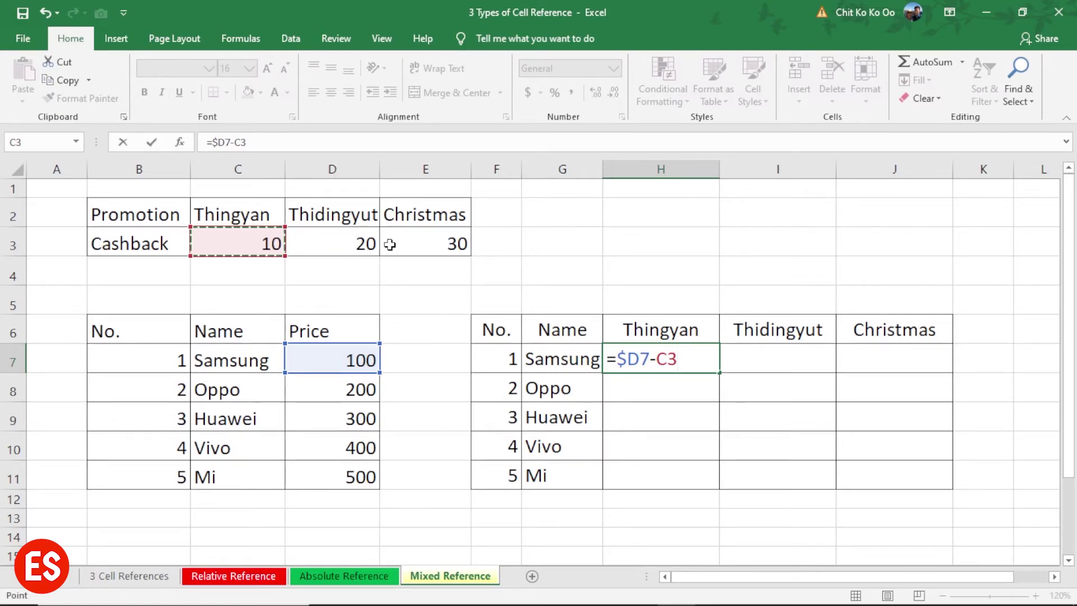
{"action": "key", "text": "F4"}
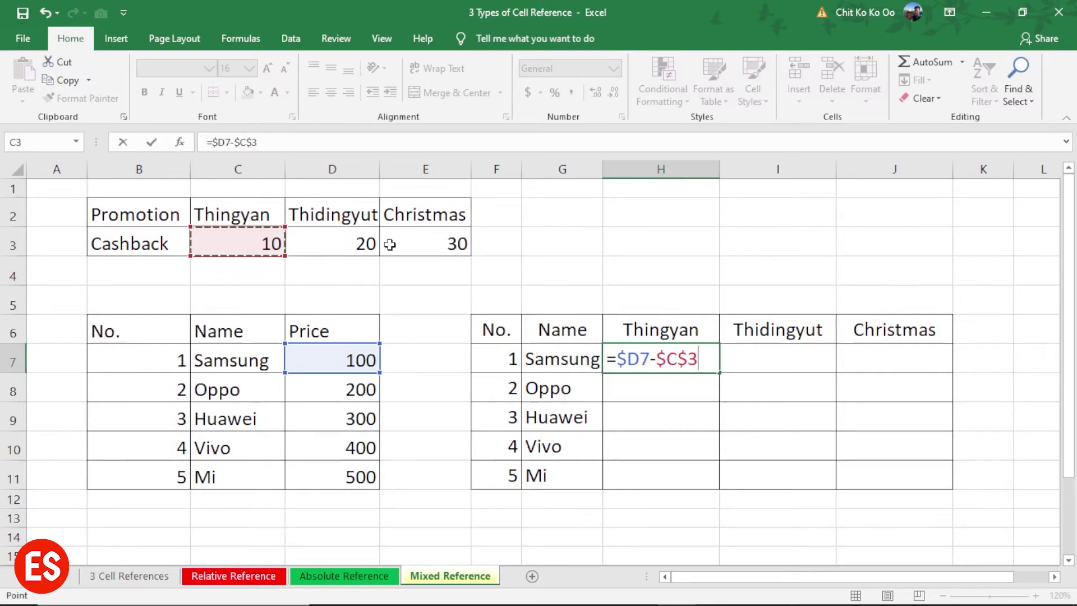
{"action": "key", "text": "F4"}
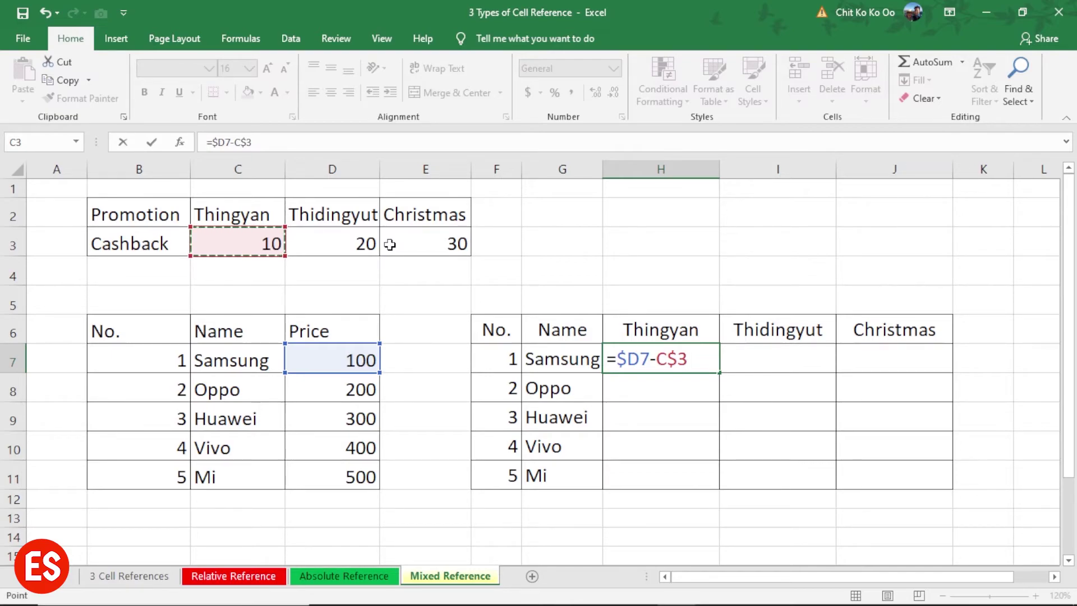
- Commit H7, fill it down to H11, then across to column J for values 90–470
{"action": "key", "text": "Return"}
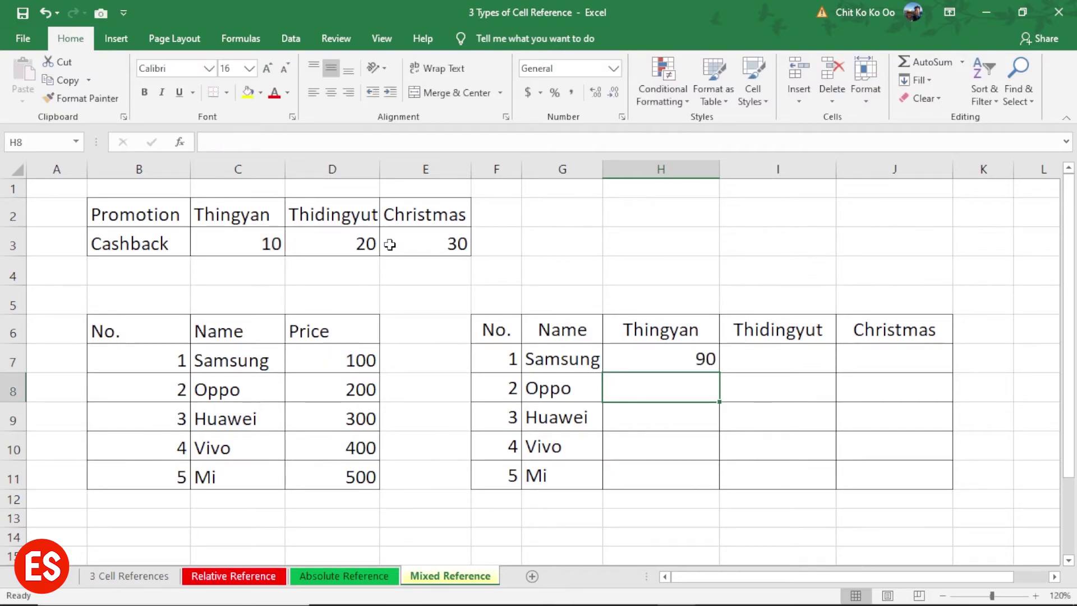
{"action": "left_click", "coordinate": [634, 362]}
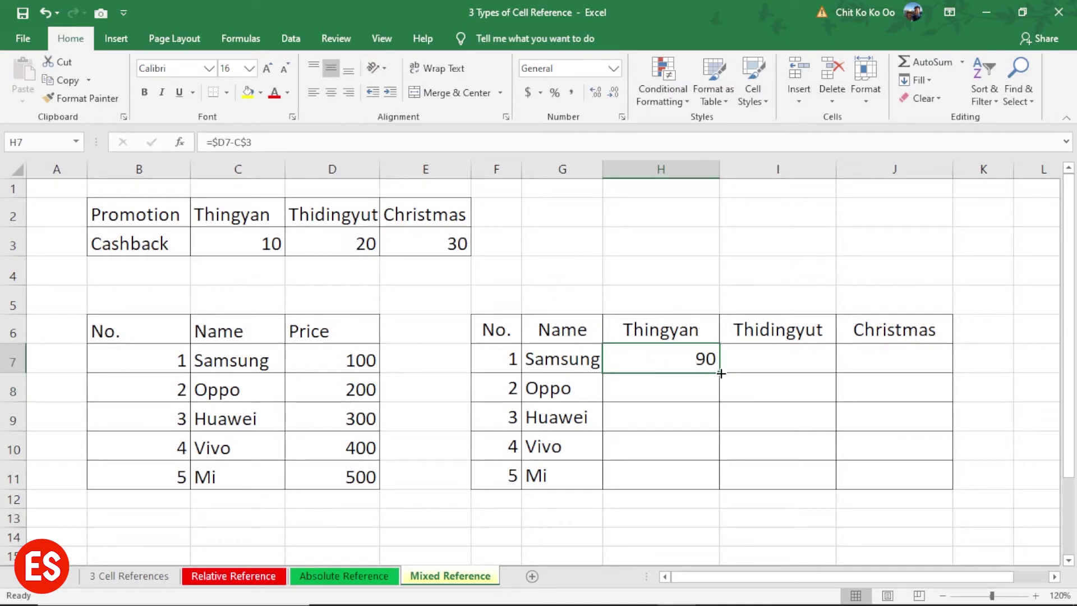
{"action": "left_click_drag", "start_coordinate": [721, 376], "coordinate": [721, 487]}
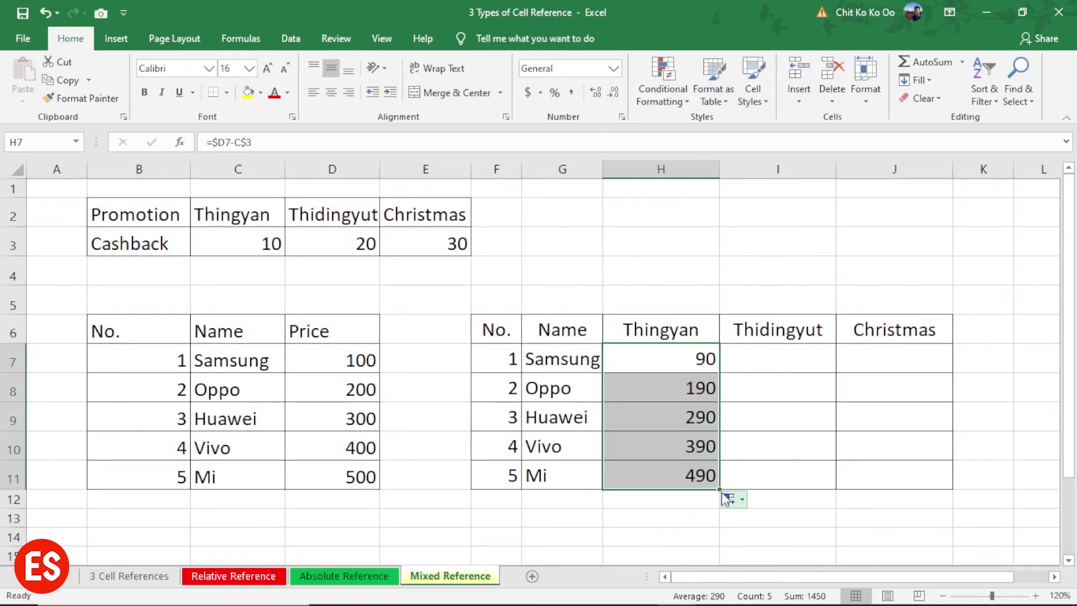
{"action": "left_click_drag", "start_coordinate": [719, 489], "coordinate": [921, 491]}
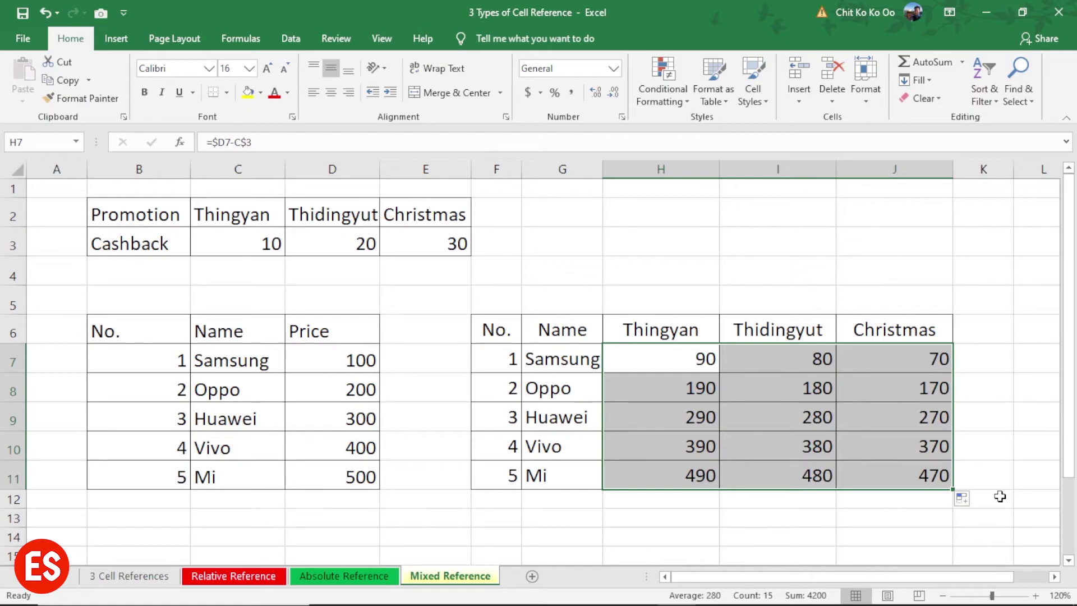
- Review the PRODUCT Total formula and the Absolute Reference sheet's =E6-$G$3 in G6
{"action": "left_click", "coordinate": [248, 576]}
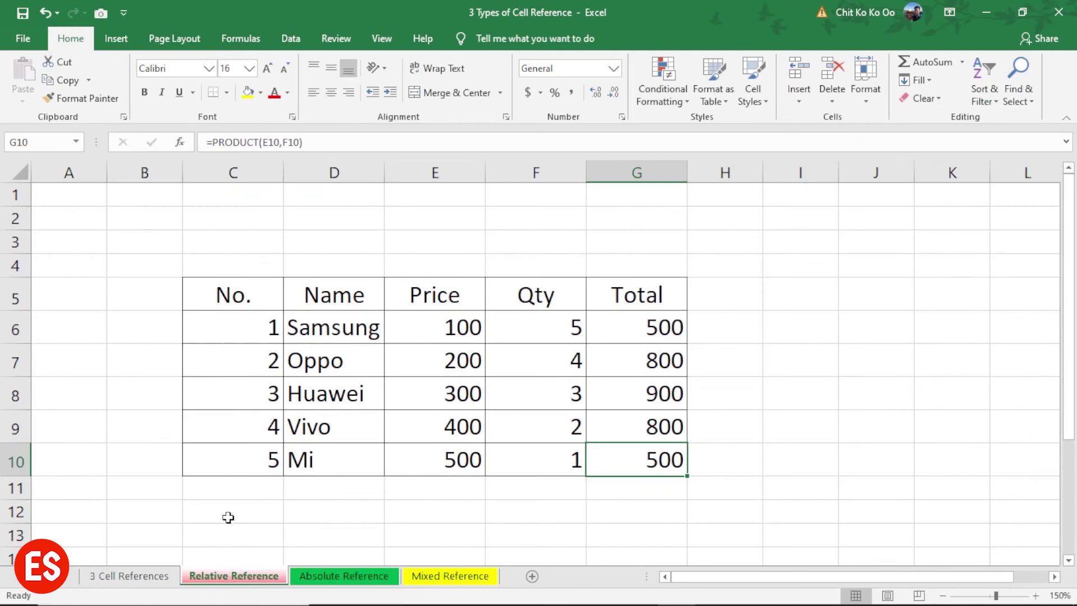
{"action": "left_click", "coordinate": [679, 318]}
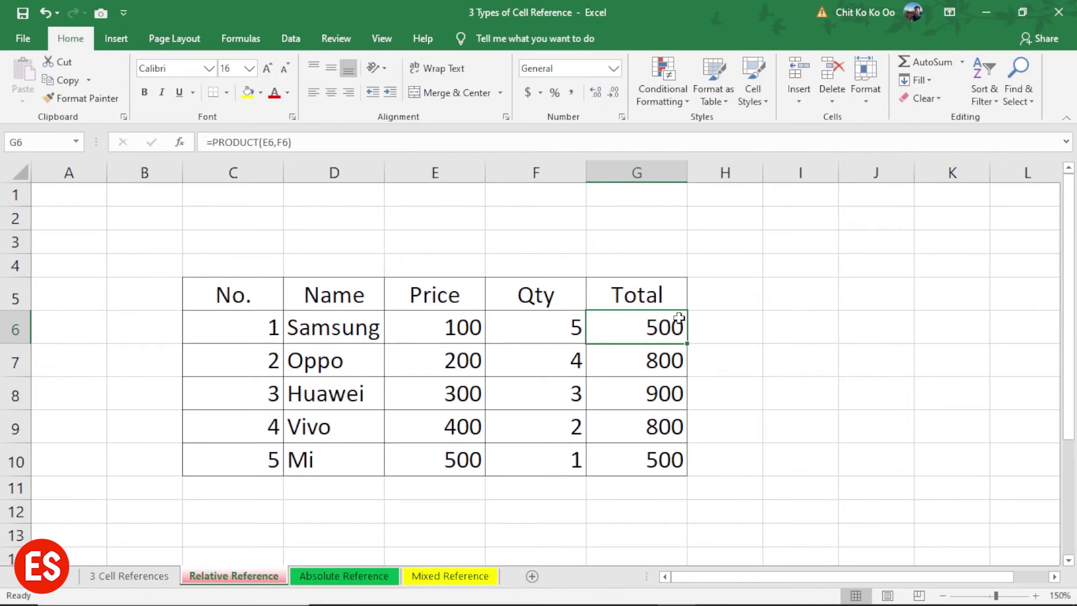
{"action": "left_click", "coordinate": [319, 582]}
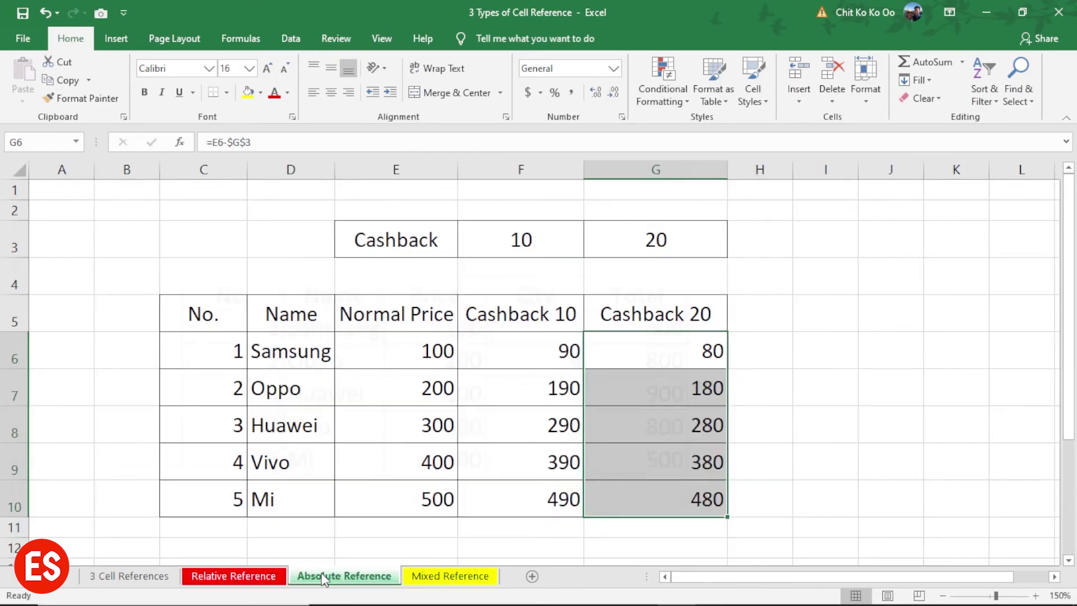
{"action": "left_click", "coordinate": [523, 241]}
{"action": "left_click", "coordinate": [700, 354]}
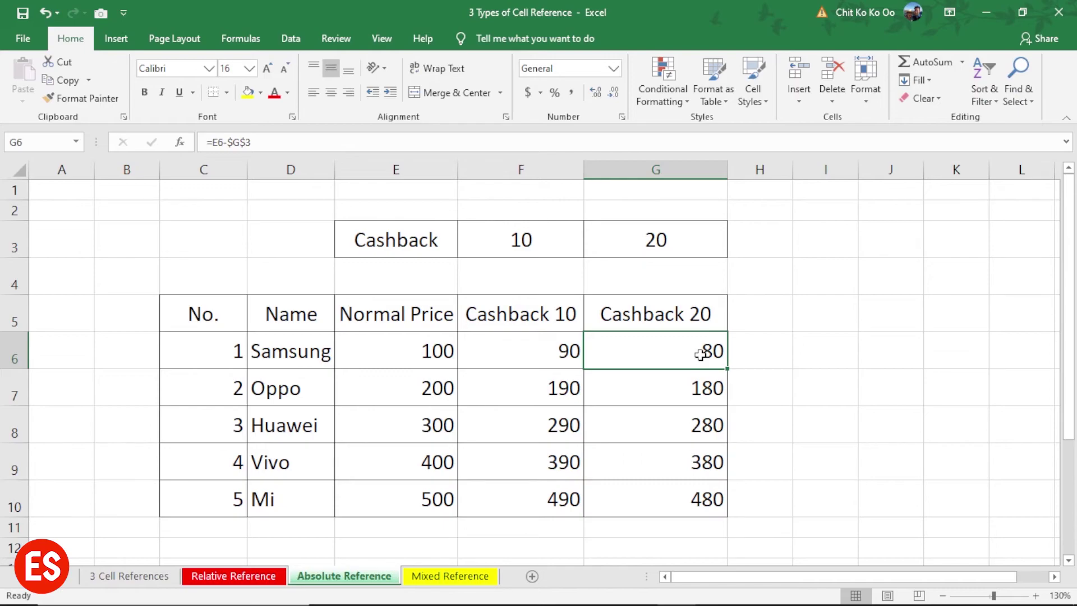
{"action": "left_click", "coordinate": [811, 401]}
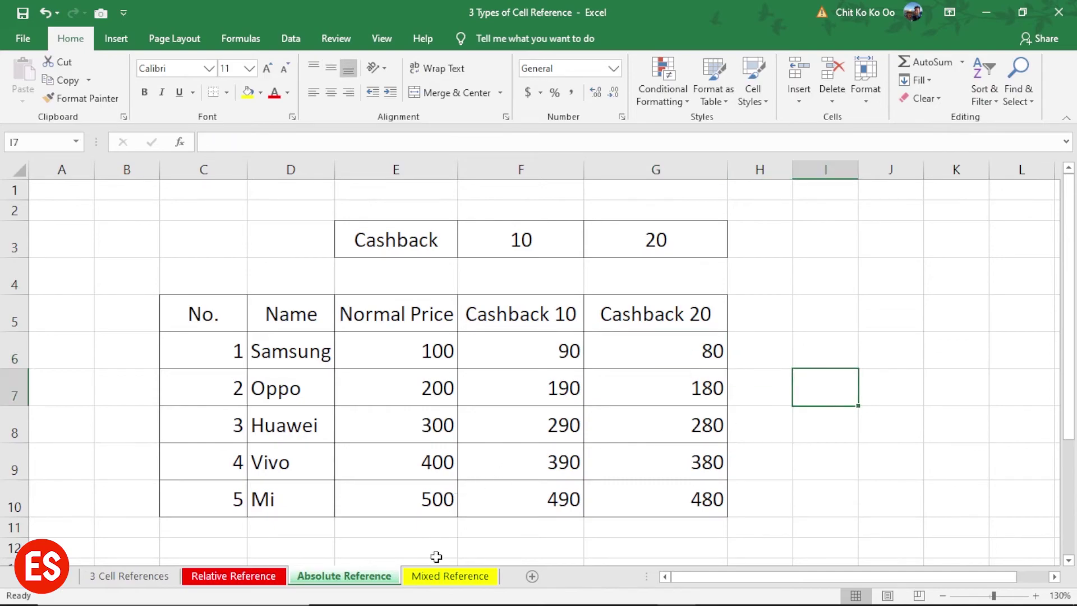
- Return to Mixed Reference and inspect the formulas in I8, H7 and H9
{"action": "left_click", "coordinate": [457, 578]}
{"action": "left_click", "coordinate": [787, 389]}
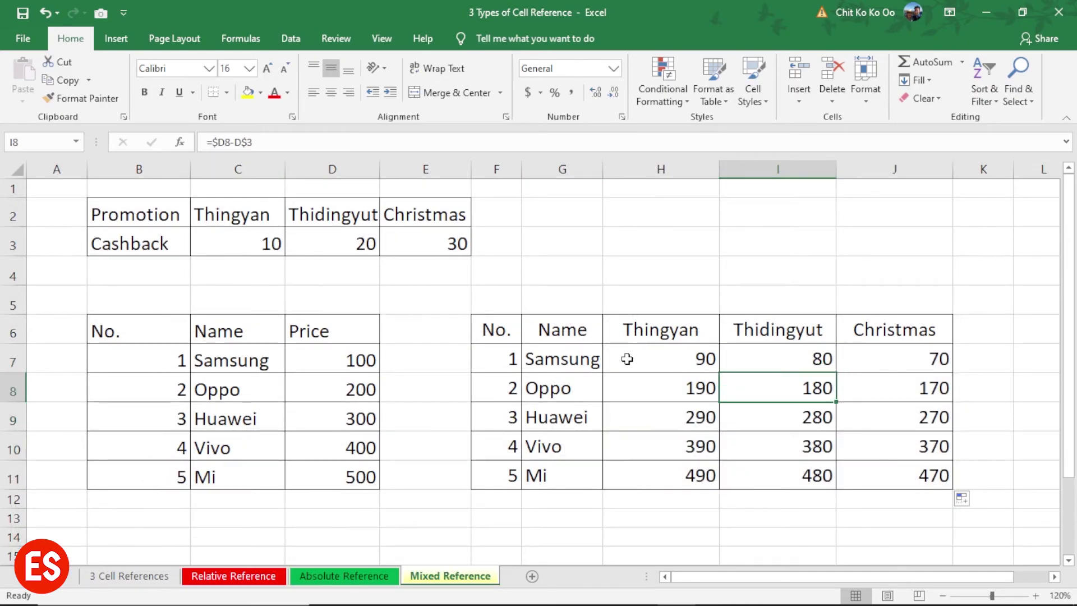
{"action": "left_click", "coordinate": [651, 357]}
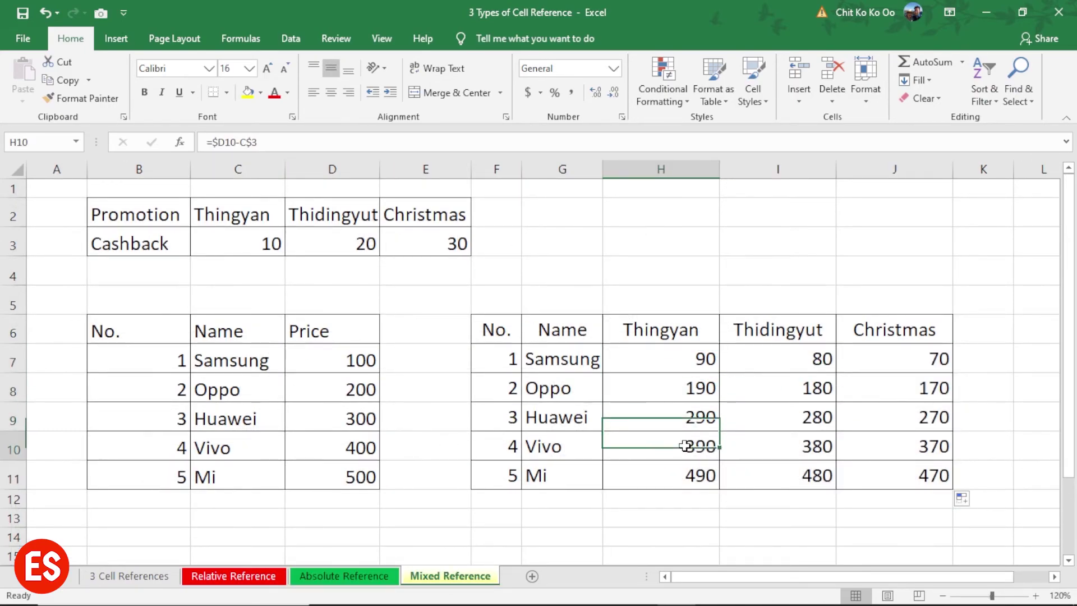
{"action": "left_click", "coordinate": [502, 445]}
{"action": "left_click", "coordinate": [657, 362]}
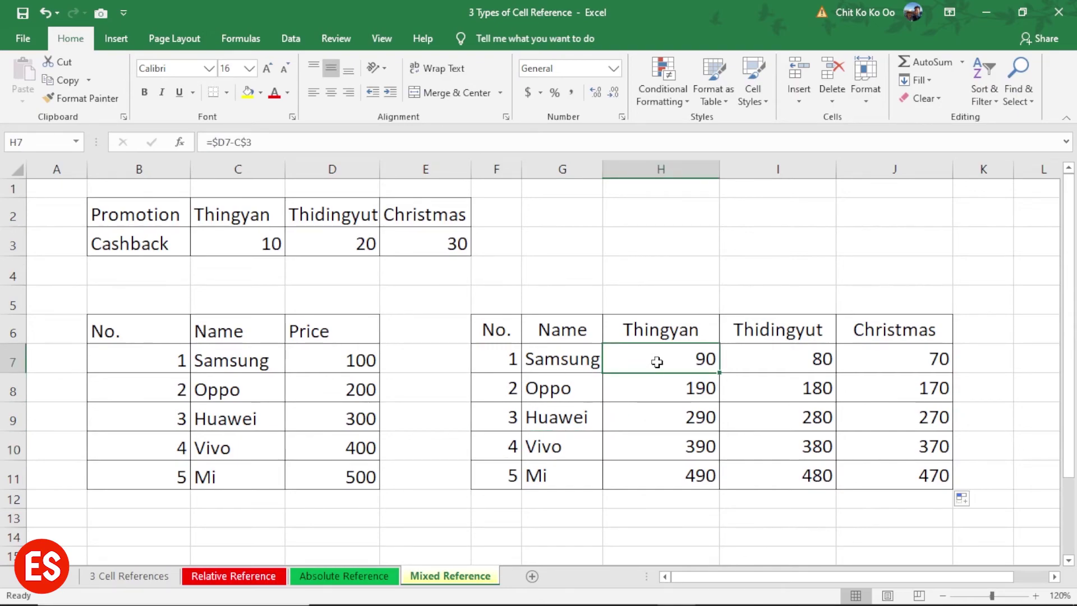
{"action": "left_click", "coordinate": [663, 230]}
{"action": "left_click", "coordinate": [707, 523]}
{"action": "left_click", "coordinate": [700, 417]}
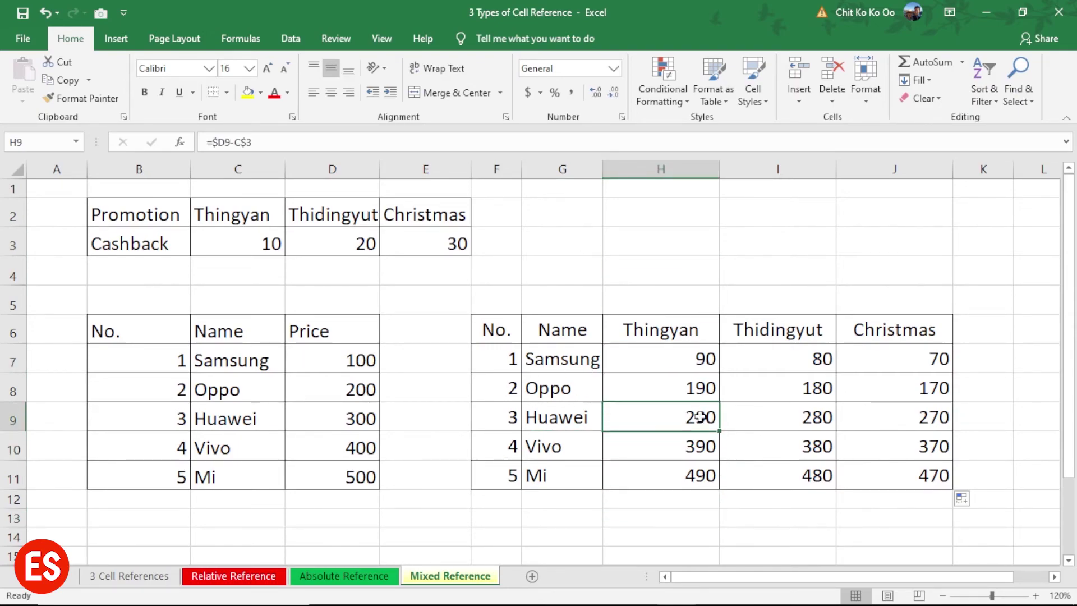
{"action": "left_click", "coordinate": [653, 359]}
- Cycle H7's D7 reference through every lock form, ending on $D7, and confirm it
{"action": "double_click", "coordinate": [657, 358]}
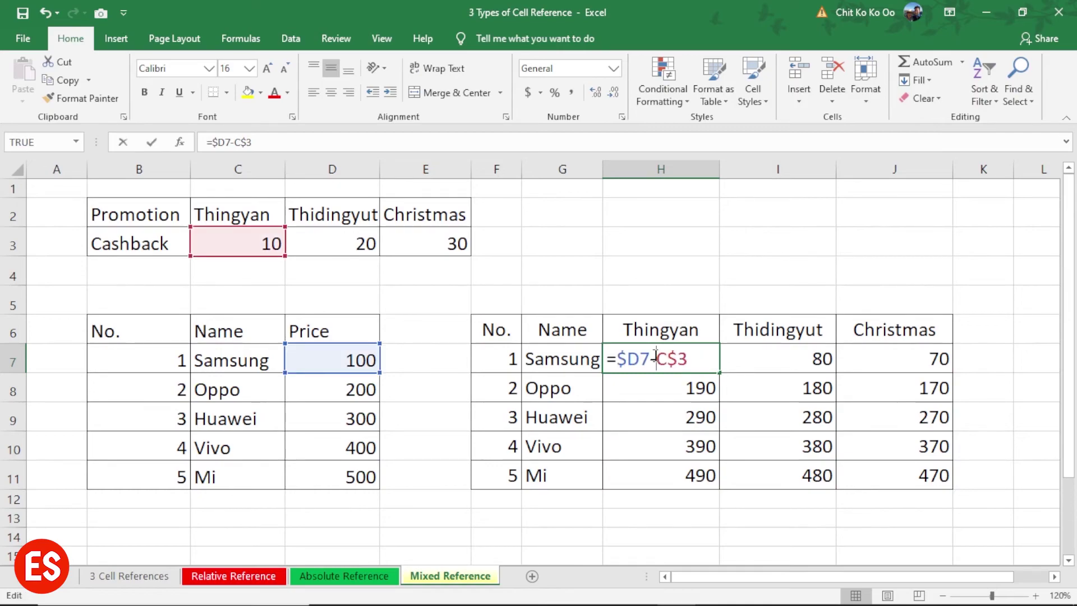
{"action": "key", "text": "Left"}
{"action": "key", "text": "Left"}
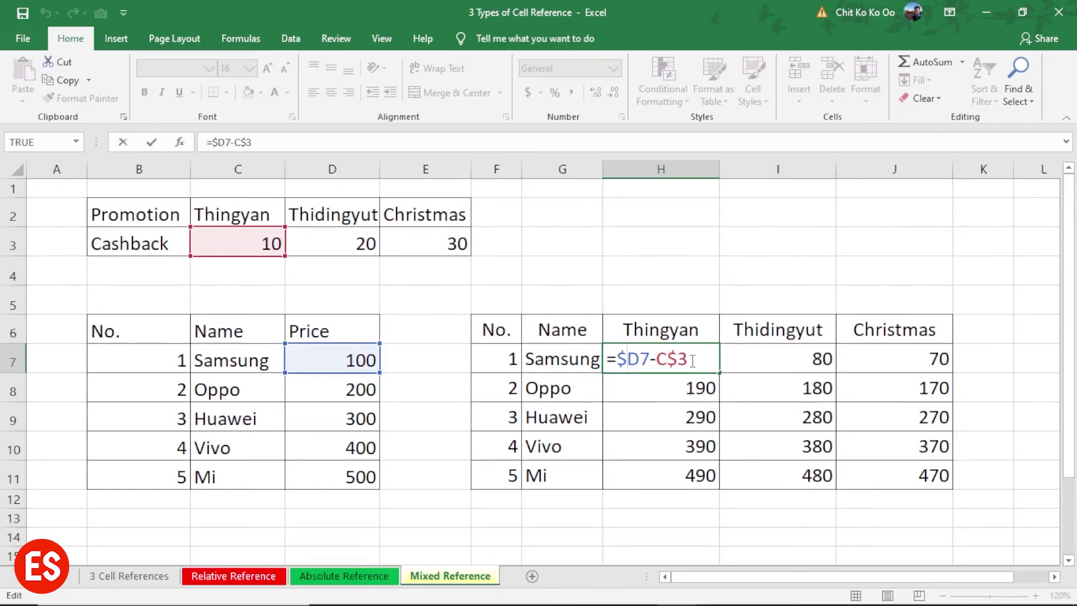
{"action": "key", "text": "F4"}
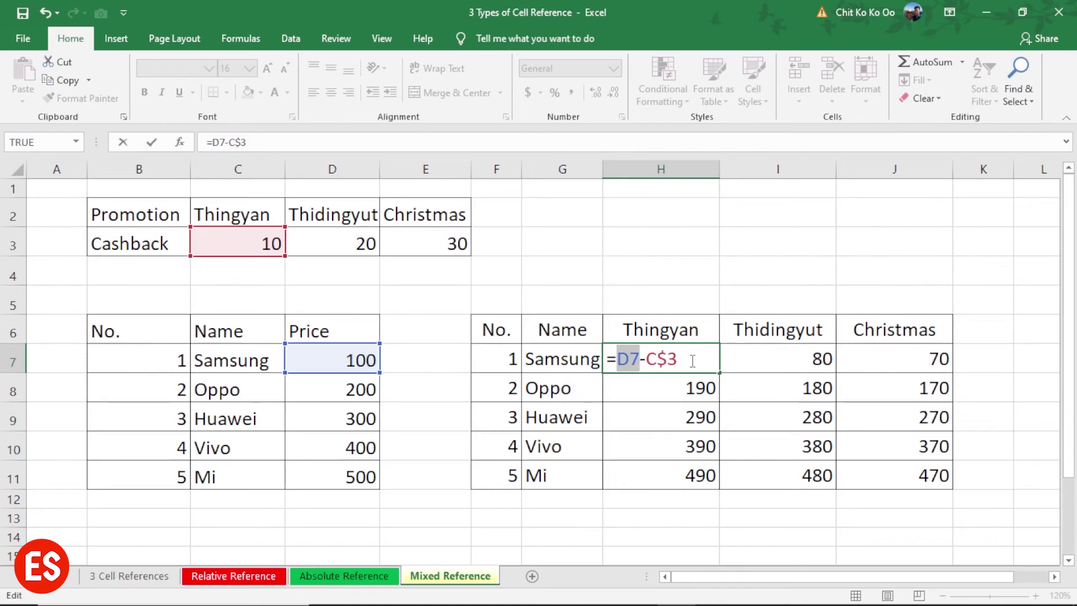
{"action": "key", "text": "F4"}
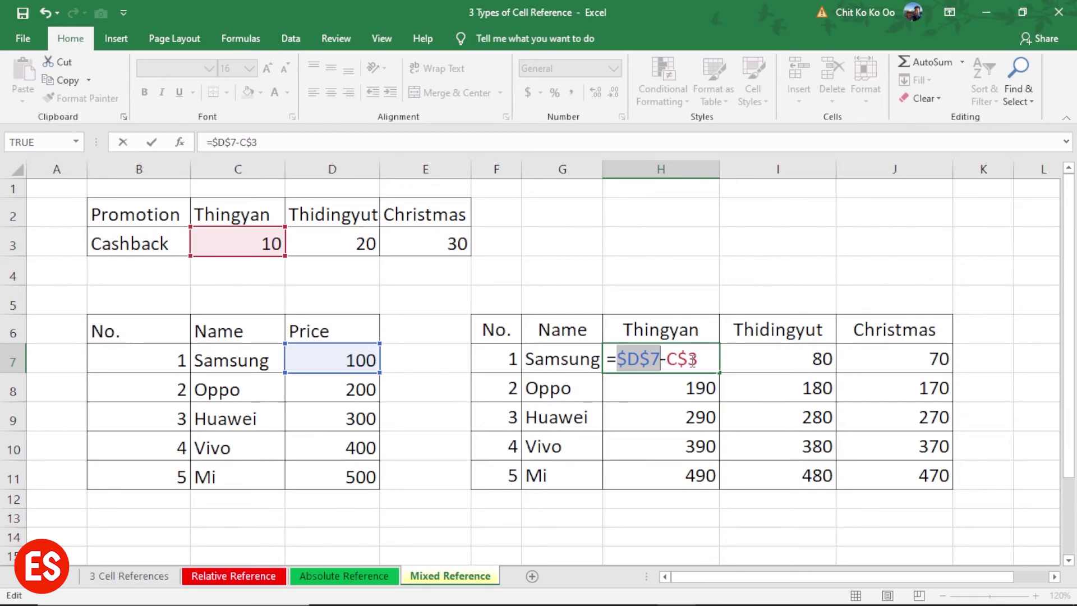
{"action": "key", "text": "F4"}
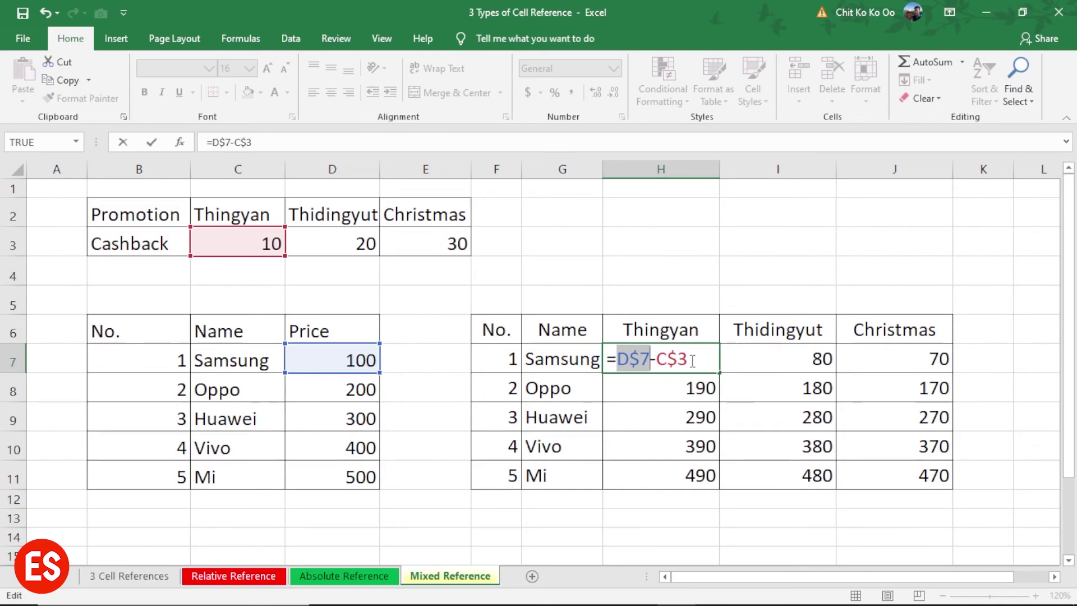
{"action": "key", "text": "F4"}
{"action": "key", "text": "F4"}
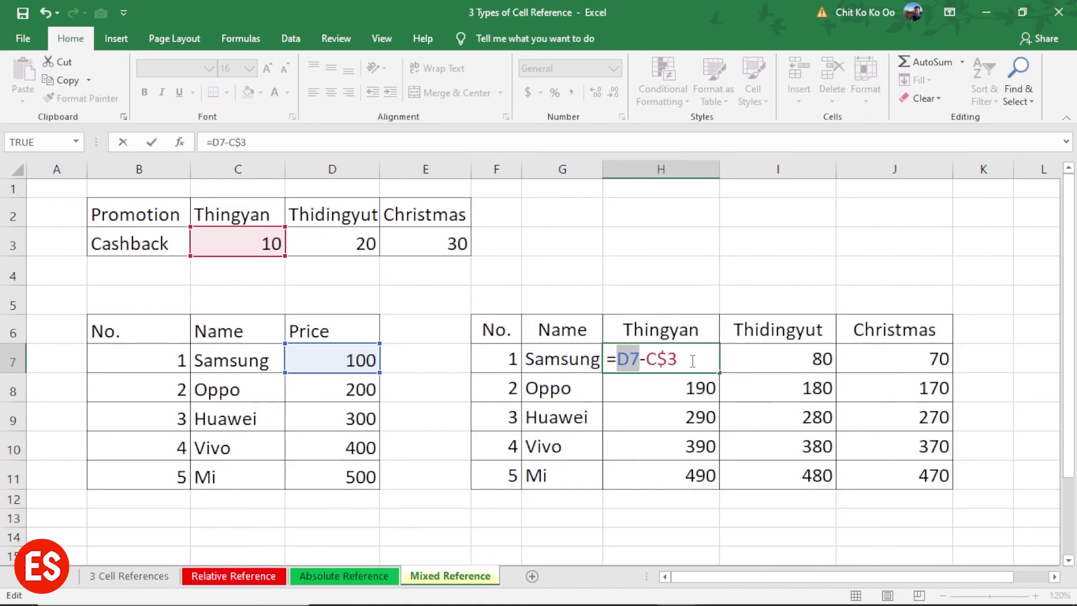
{"action": "key", "text": "F4"}
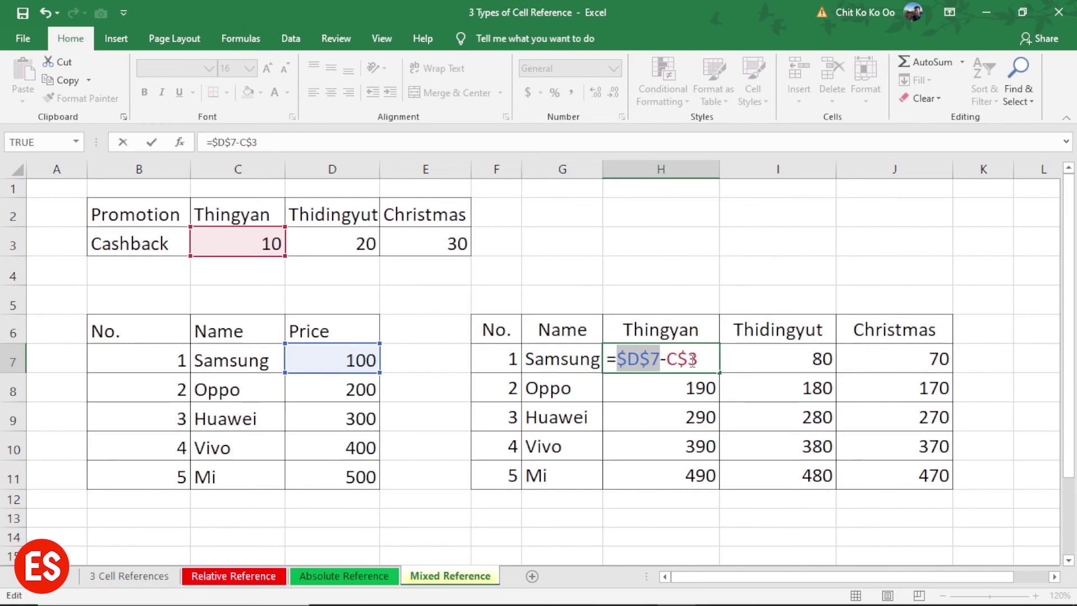
{"action": "key", "text": "F4"}
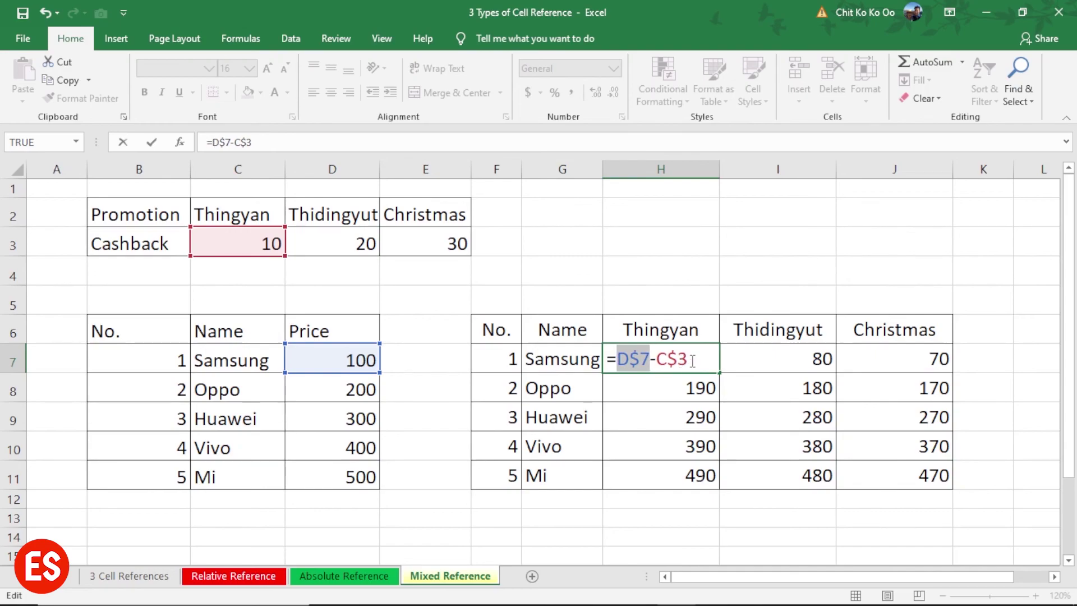
{"action": "key", "text": "F4"}
{"action": "key", "text": "Return"}
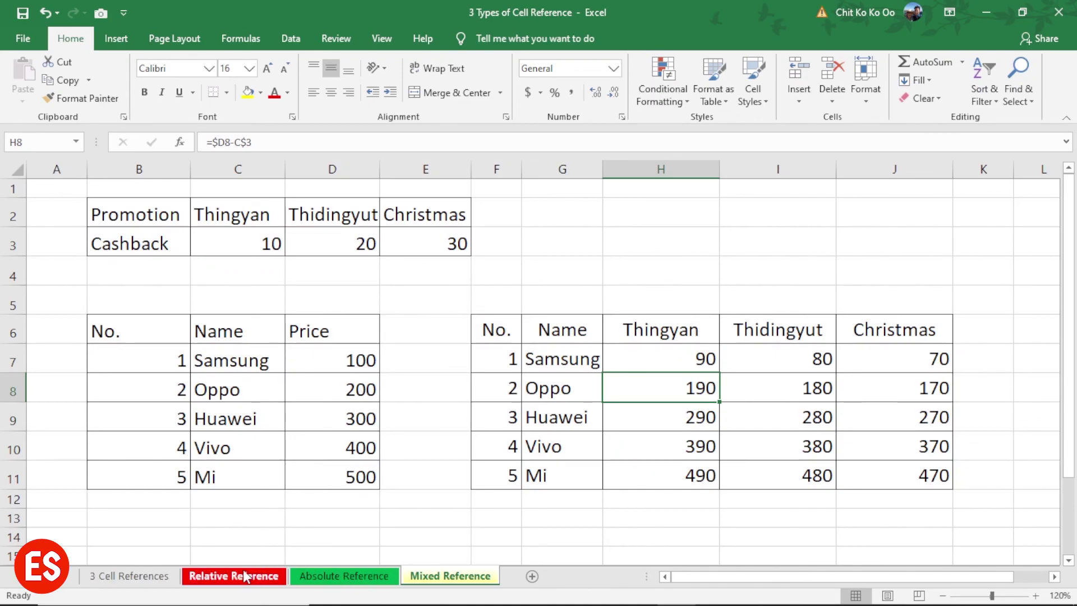
{"action": "left_click", "coordinate": [127, 576]}
{"action": "left_click", "coordinate": [354, 281]}
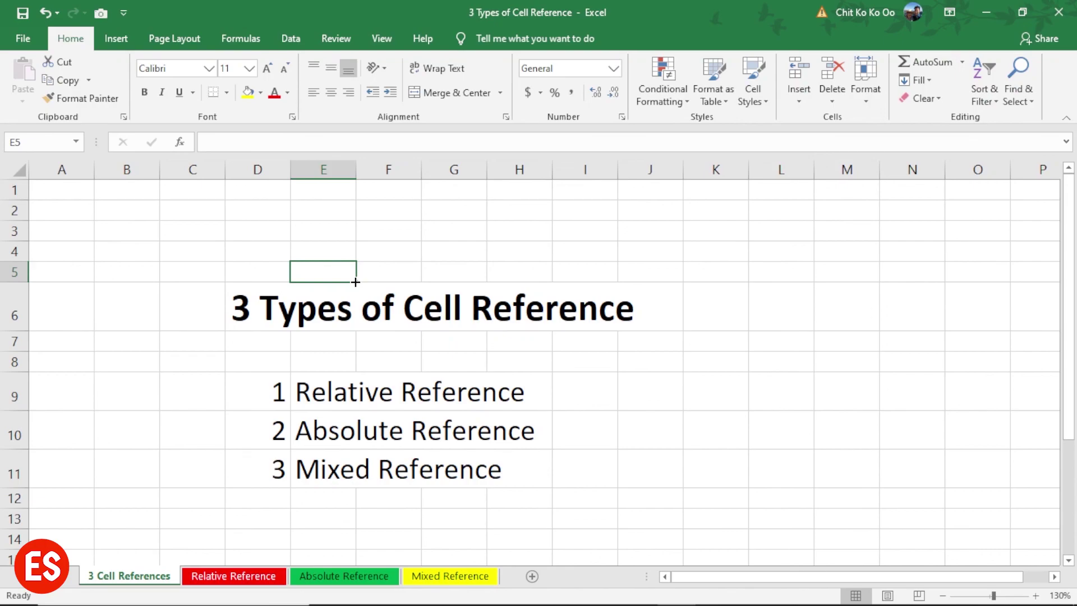
{"action": "left_click", "coordinate": [230, 576]}
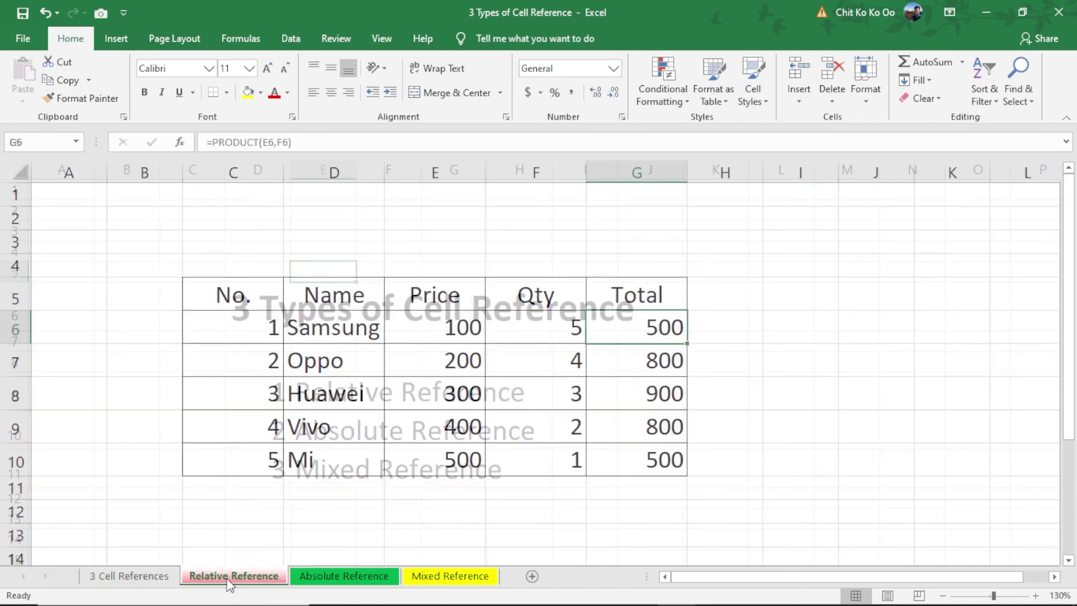
{"action": "left_click", "coordinate": [342, 576]}
{"action": "left_click", "coordinate": [424, 578]}
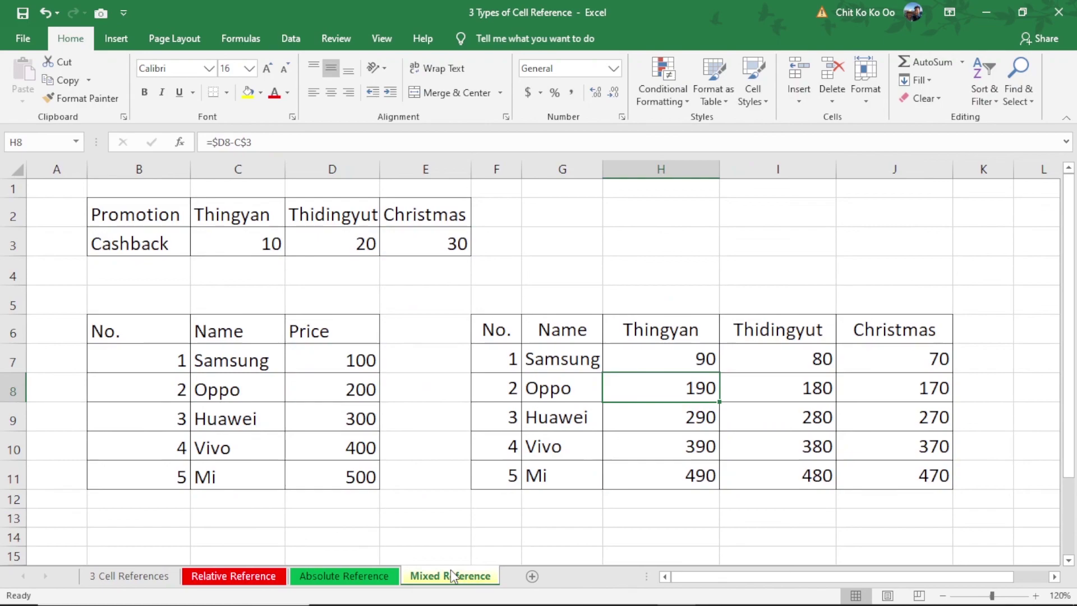